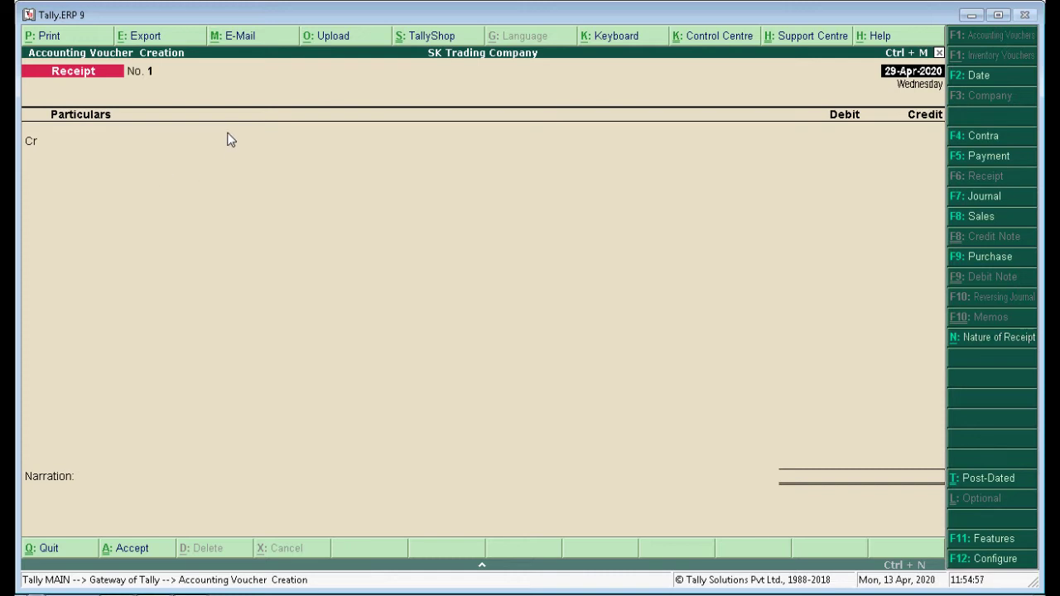
Step: Review the receipt voucher configuration, including the single entry mode and Cr/Dr settings, and accept the options as they are
click(966, 565)
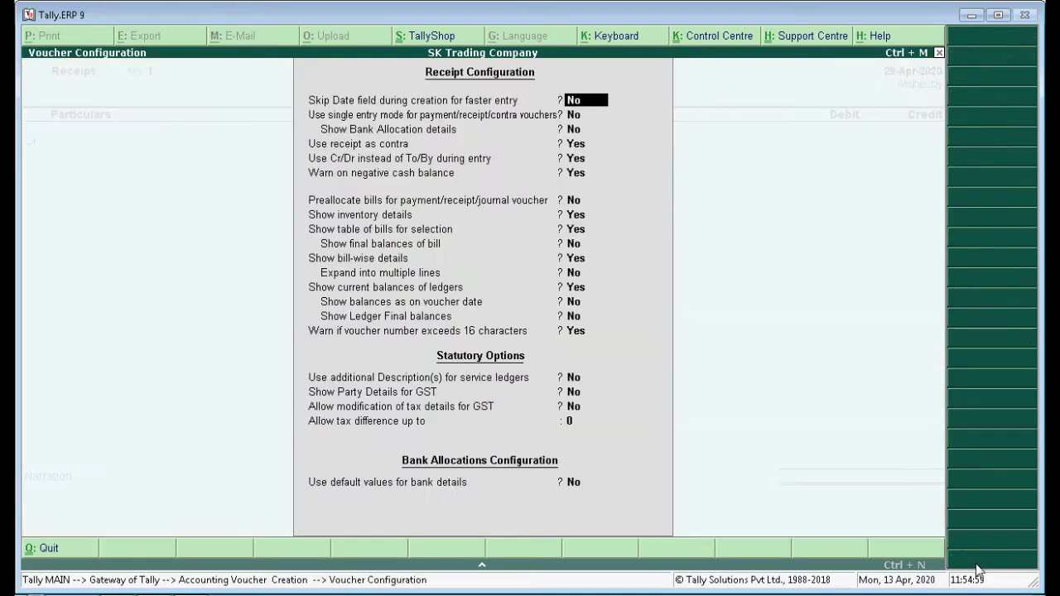
key(Return)
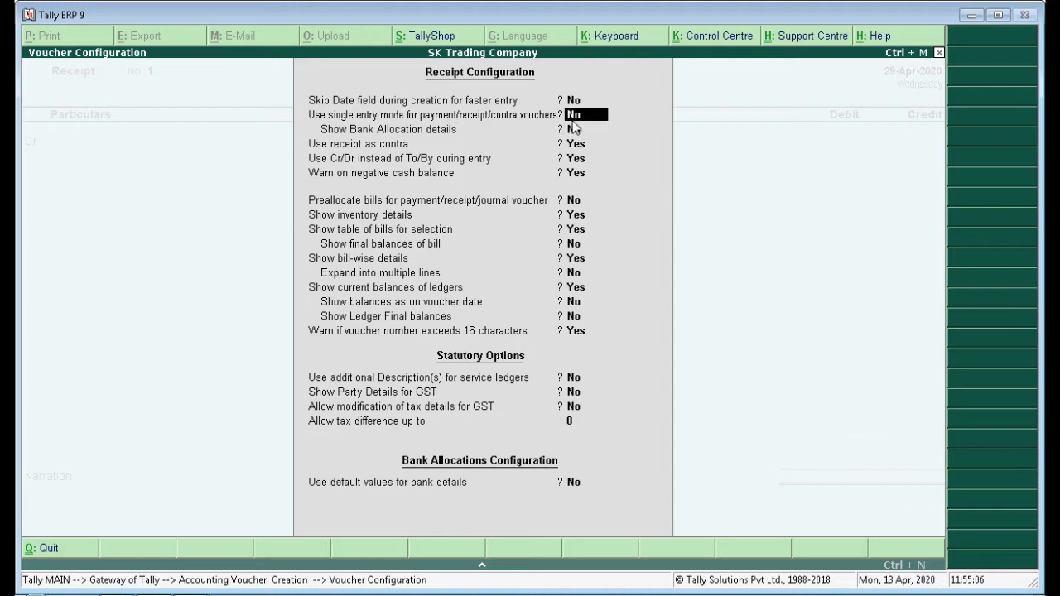
key(Return)
key(Return)
key(Return)
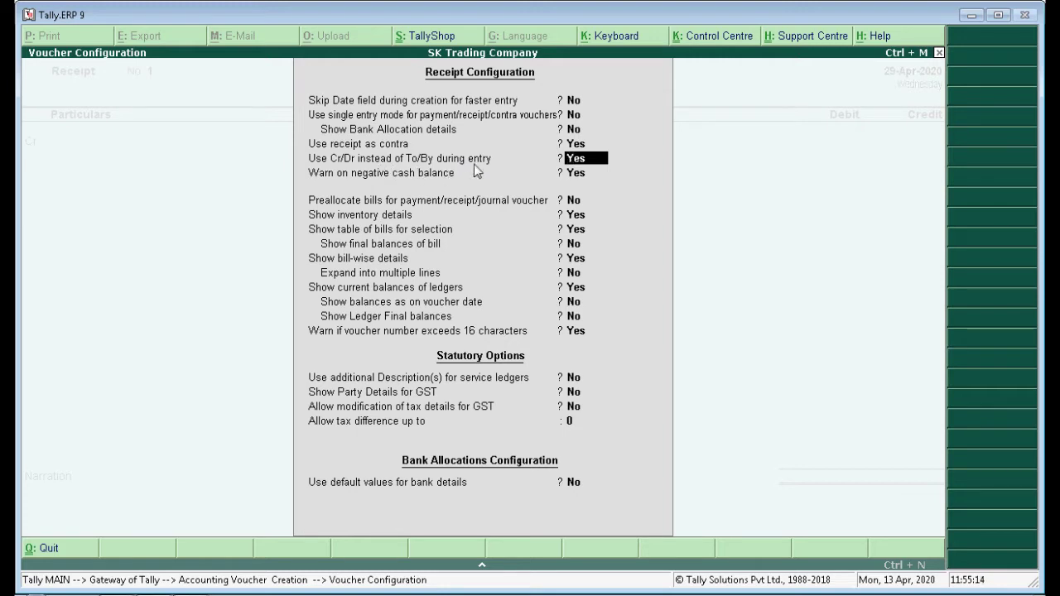
key(Return)
key(Return)
key(Return)
key(Return)
key(Return)
key(Return)
key(Return)
key(Return)
key(Return)
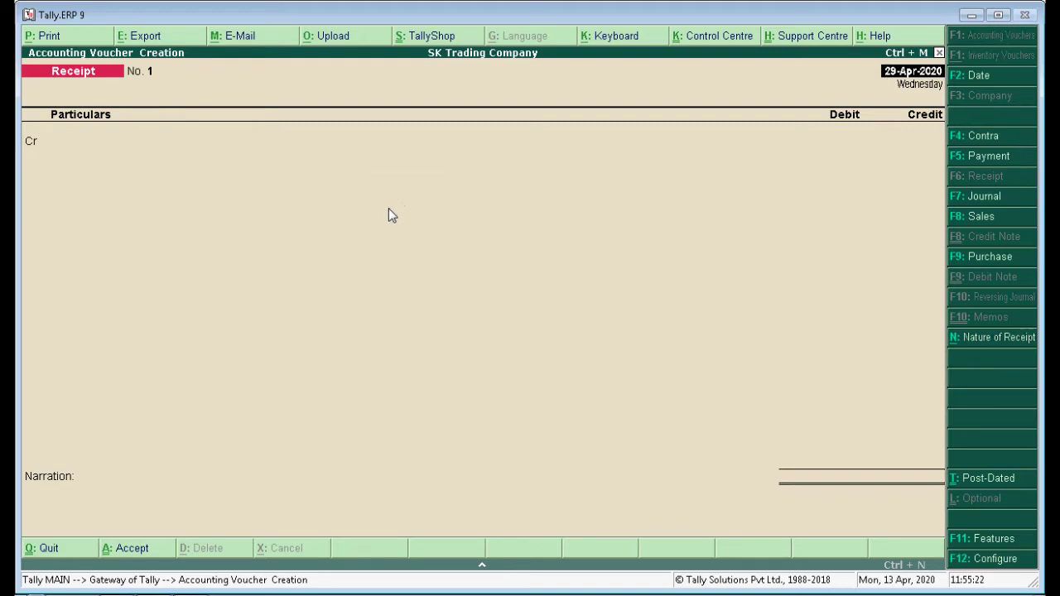
Step: Switch to the Excel receipt book and highlight the 4/4/2020 Sun Shine Traders row (A5:E5) in yellow
key(alt+Tab)
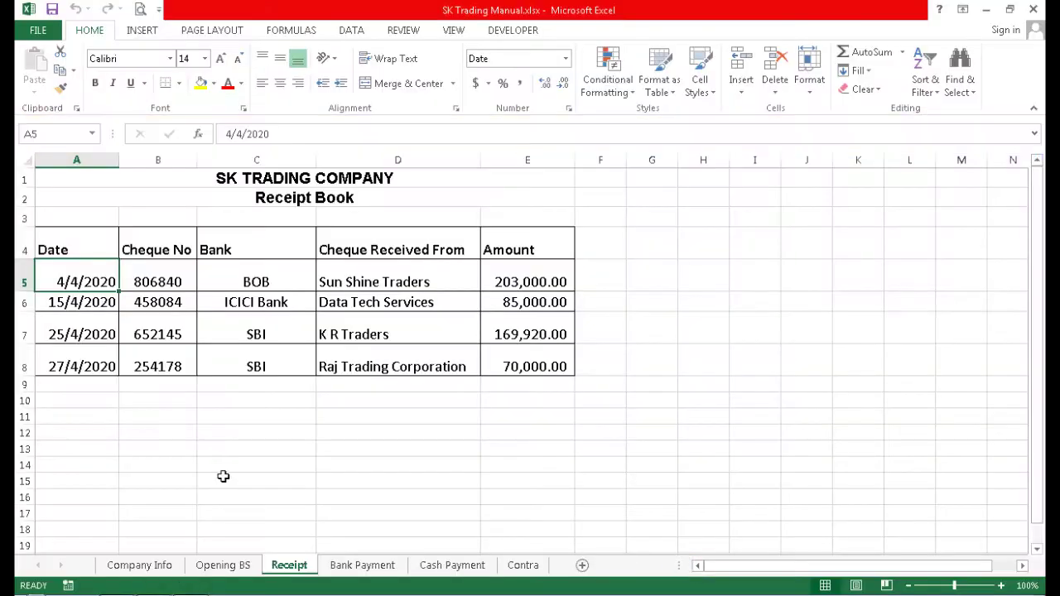
drag(94, 283, 497, 283)
click(200, 83)
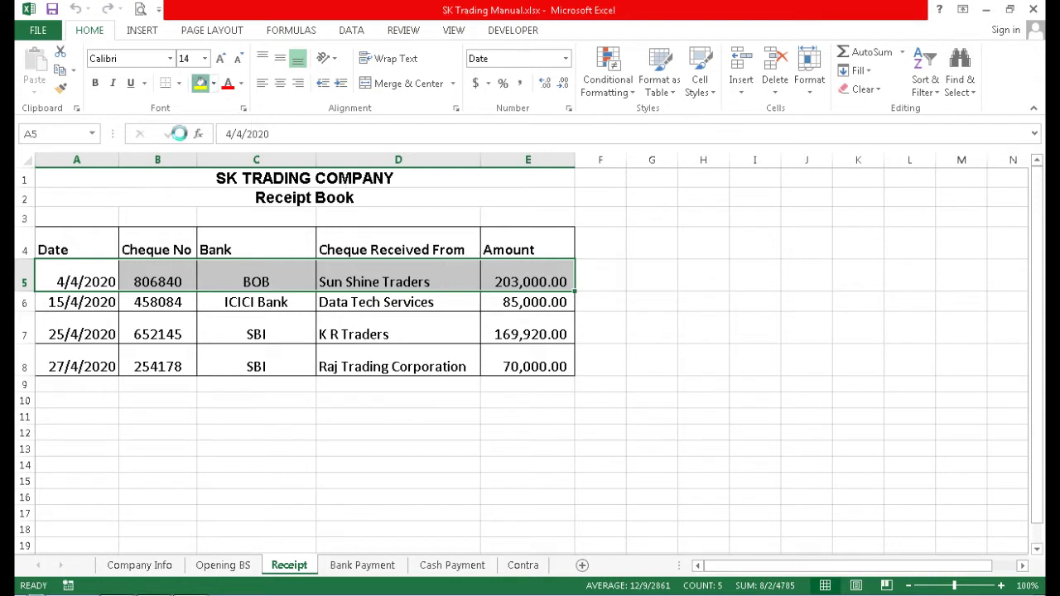
click(77, 283)
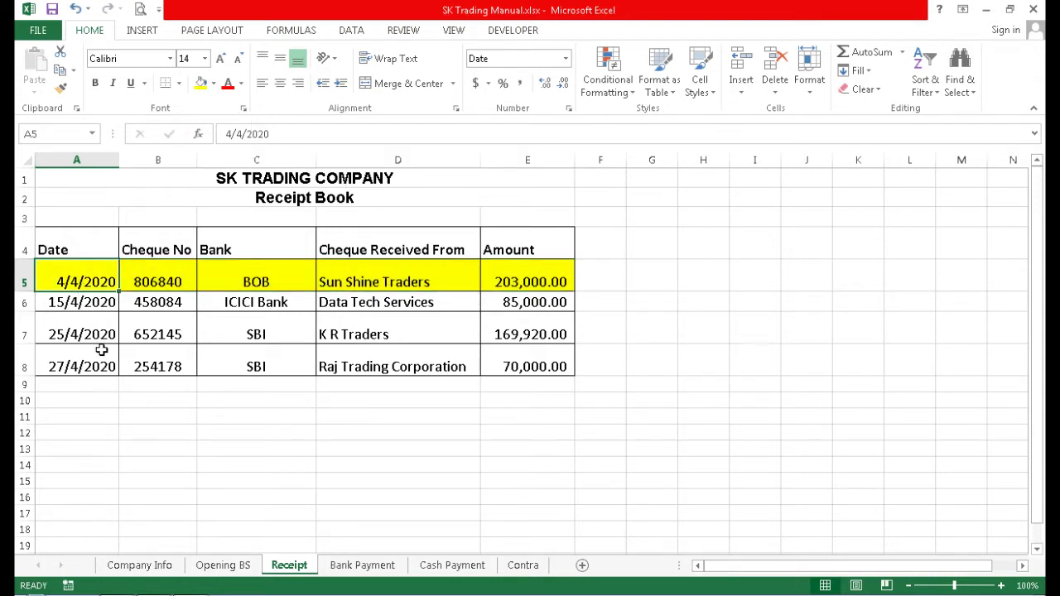
Step: Return to Tally and set the receipt voucher's date to 4-Apr-2020
key(alt+Tab)
key(F2)
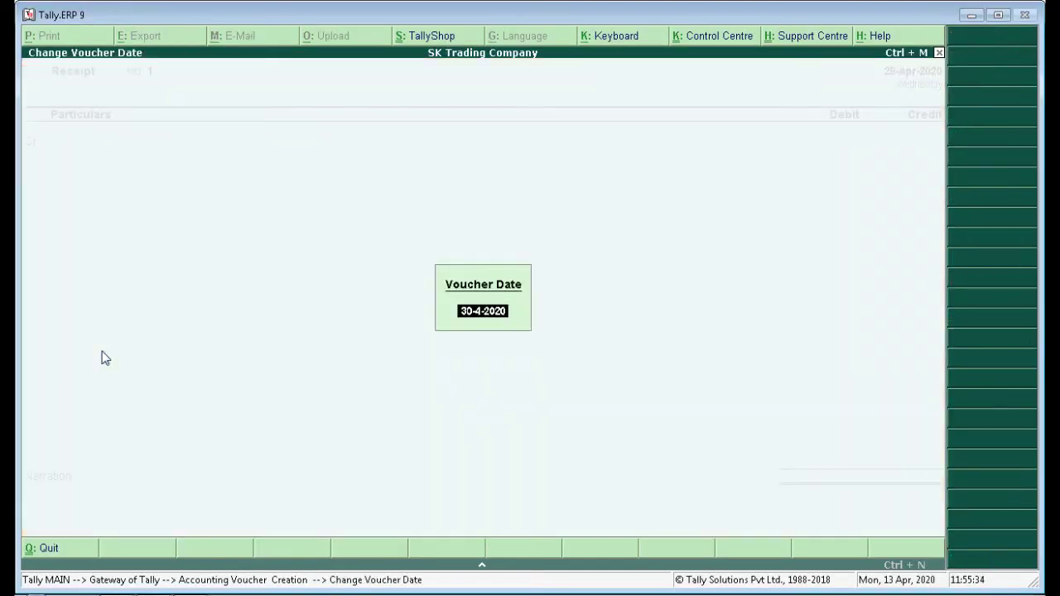
text(4-)
key(Return)
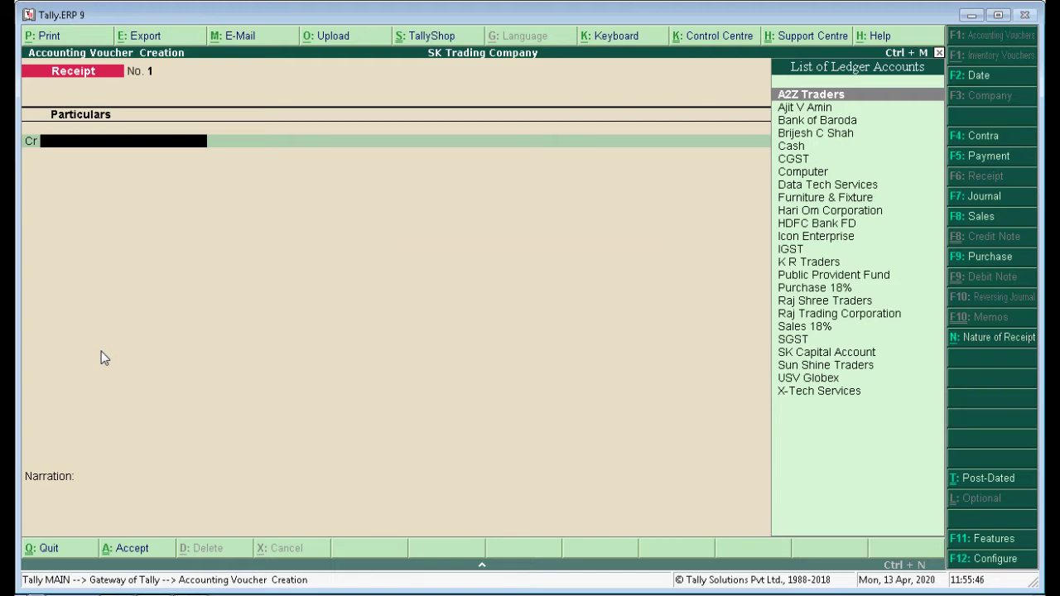
Step: Check the cheque's payer in the Excel receipt book and credit the Sun Shine Traders ledger in the Tally receipt
key(alt+Tab)
key(Right)
key(Right)
key(Right)
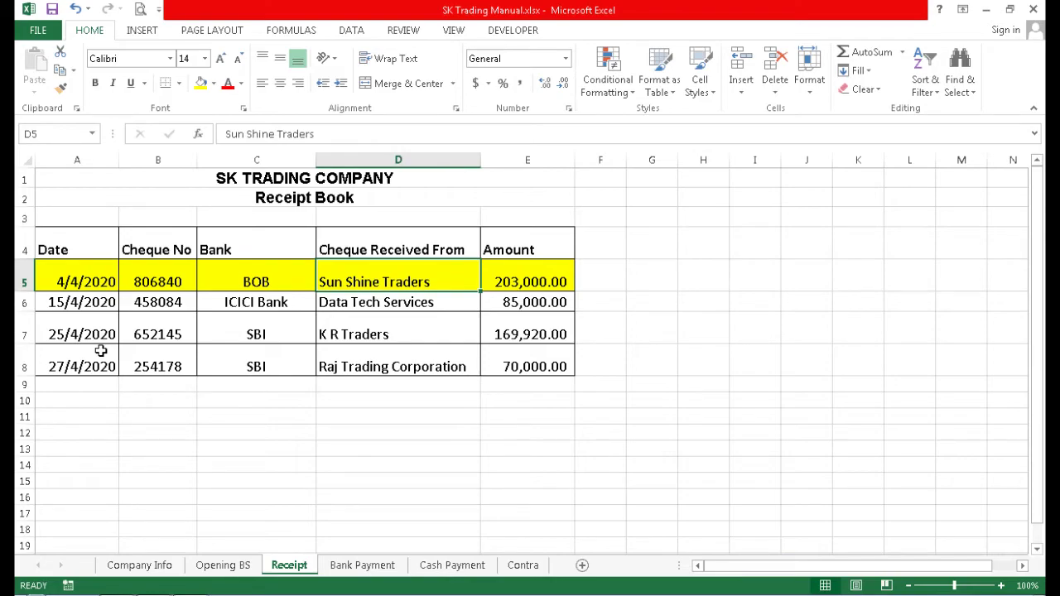
key(alt+Tab)
text(Sun)
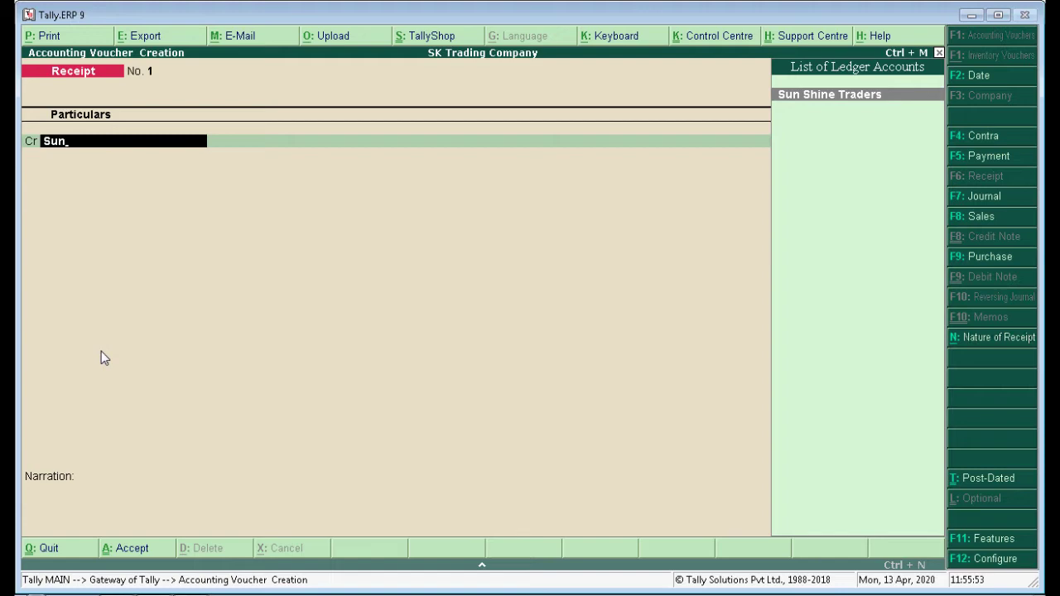
key(Return)
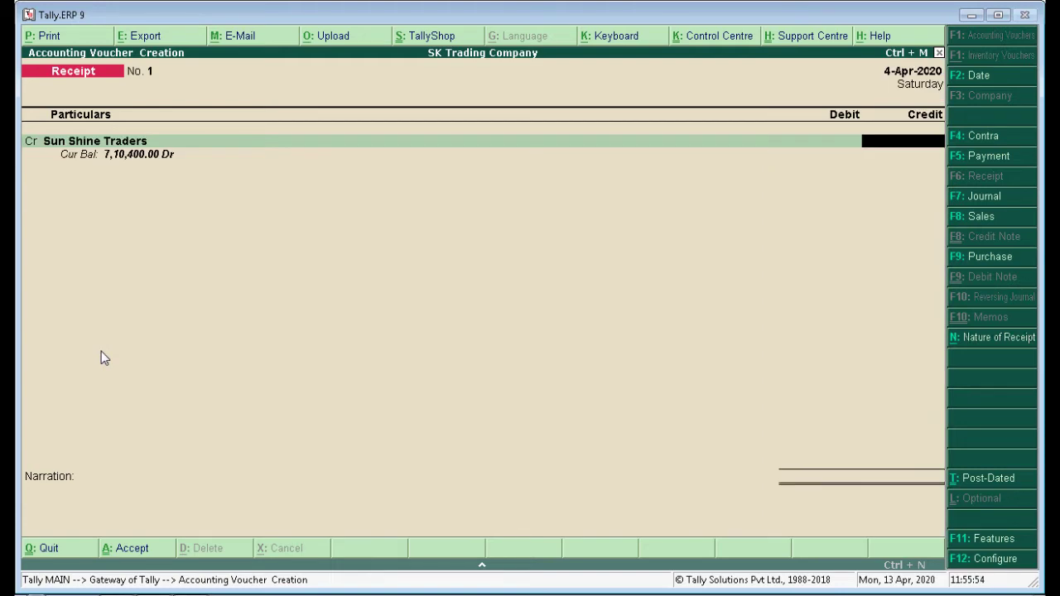
Step: Look up the cheque amount in the Excel receipt book and enter 203000 as the Sun Shine Traders credit in Tally
key(alt+Tab)
key(Right)
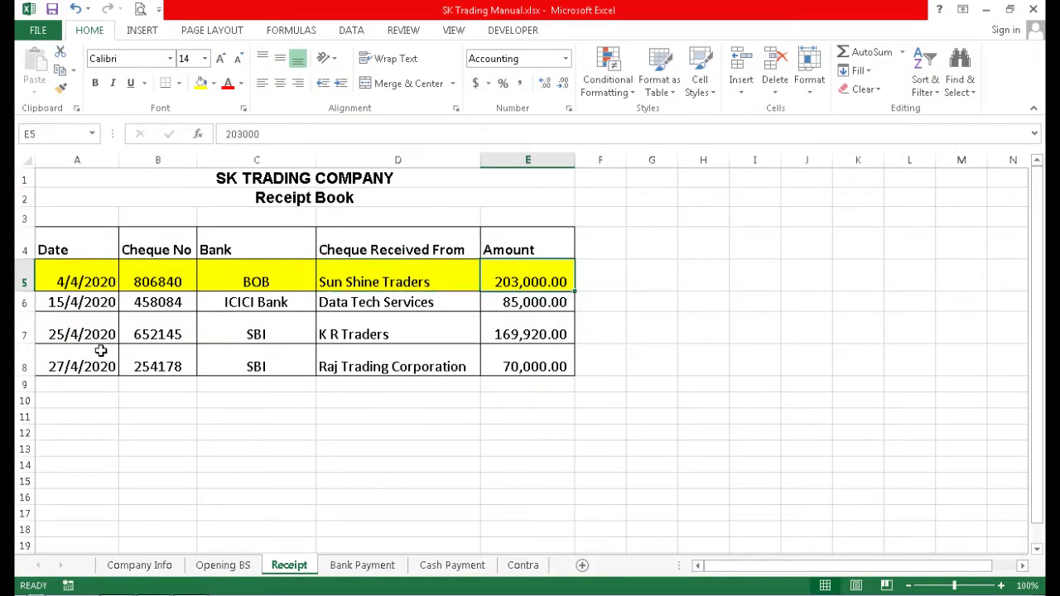
key(alt+Tab)
text(2)
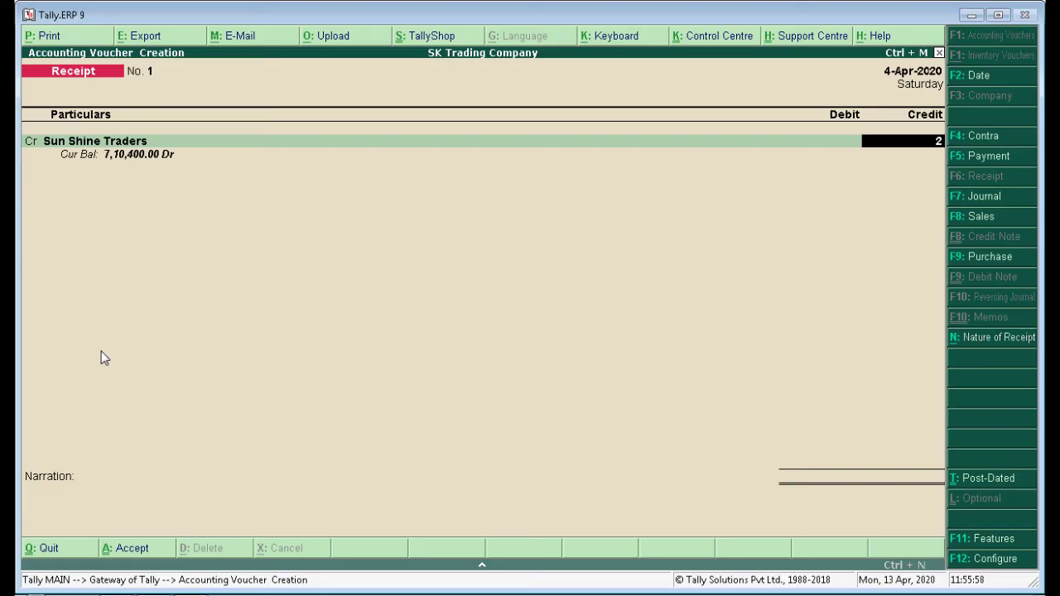
text(03000)
key(Return)
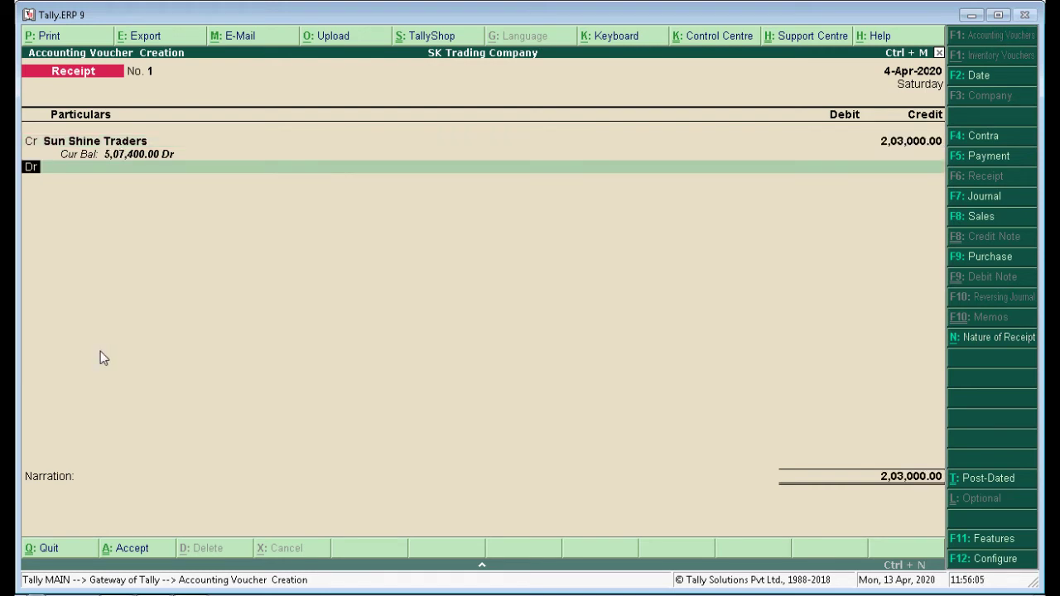
Step: Debit the Bank of Baroda ledger with 2,03,000.00 in the receipt voucher
key(Return)
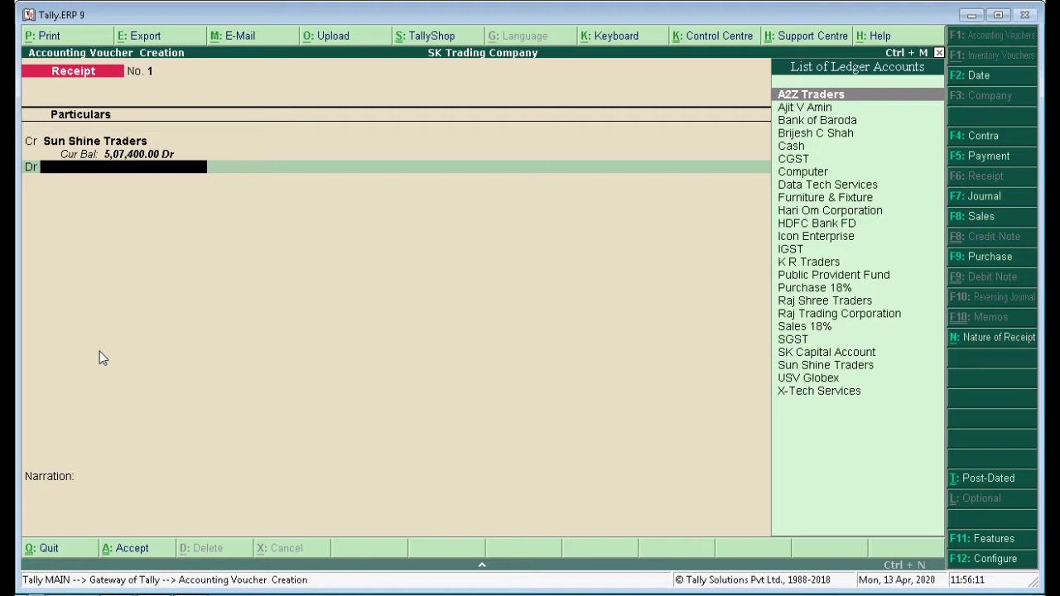
key(Down)
key(Down)
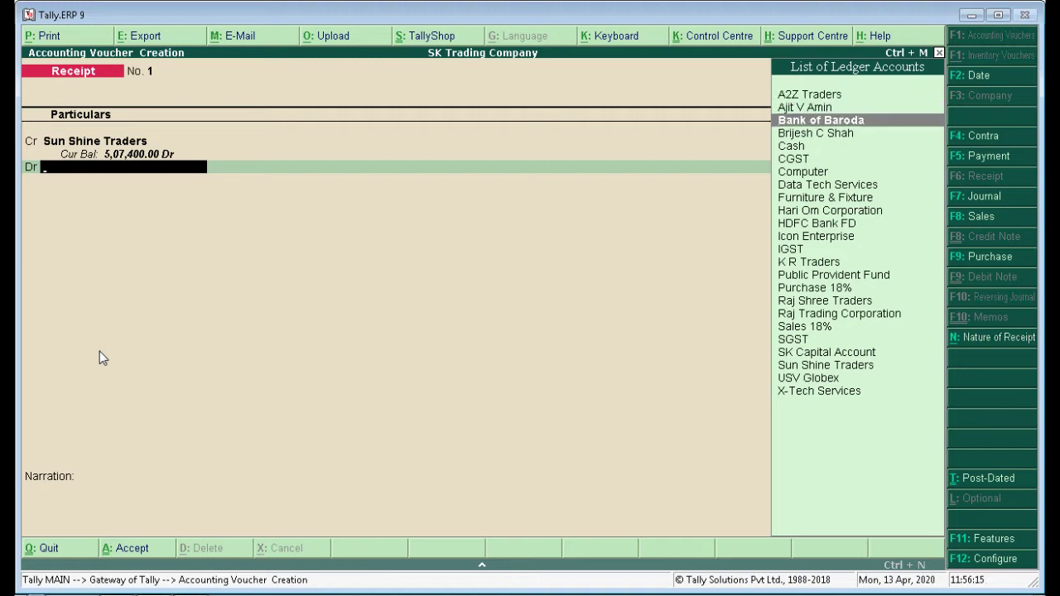
key(Return)
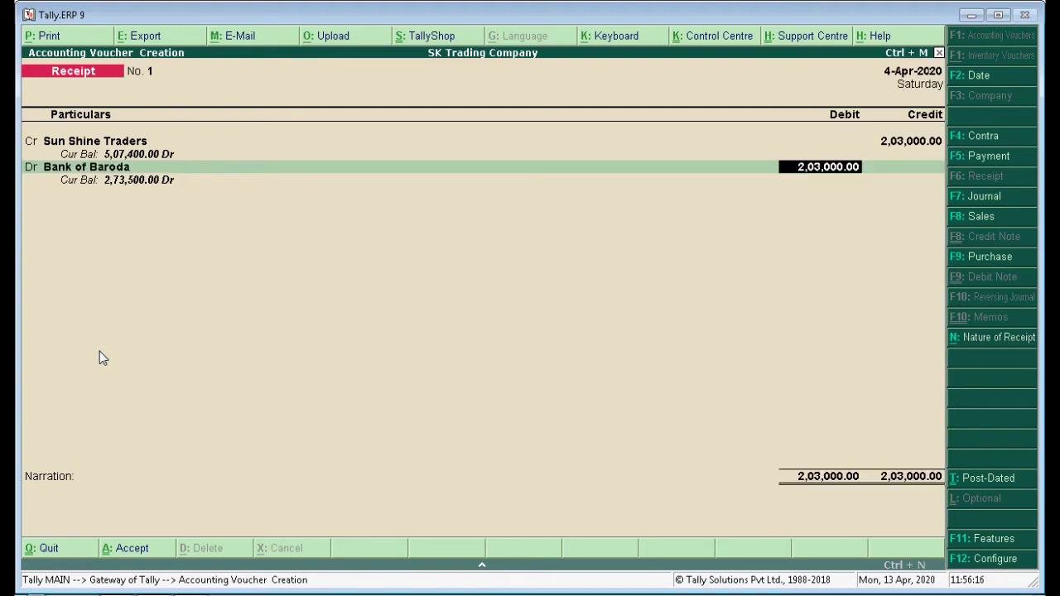
key(Return)
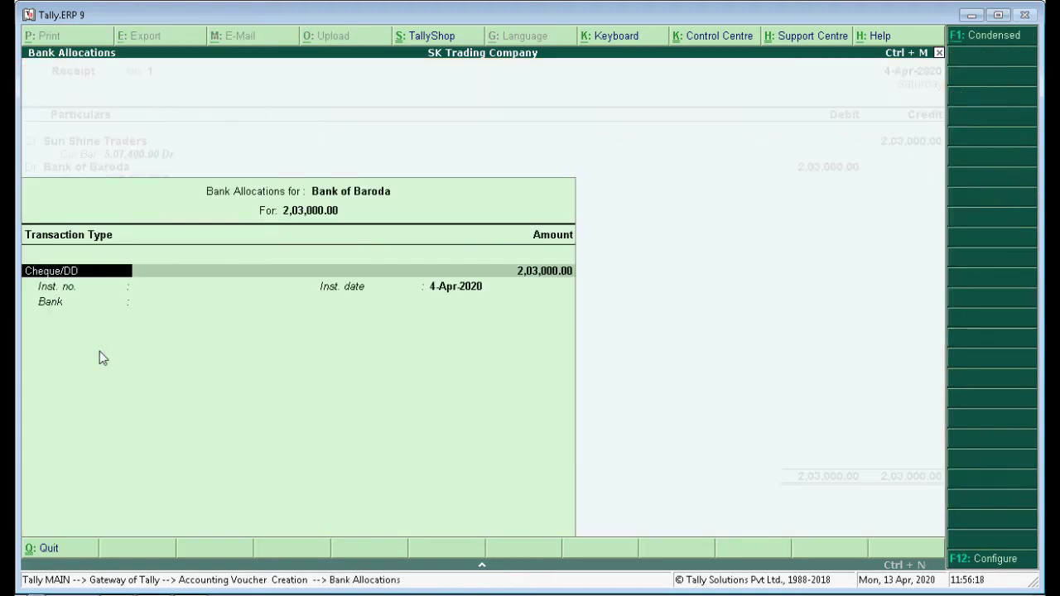
Step: Allocate the amount as Cheque/DD, entering the cheque number from the Excel receipt book's first entry and the instrument date 4-Apr-2020
key(Return)
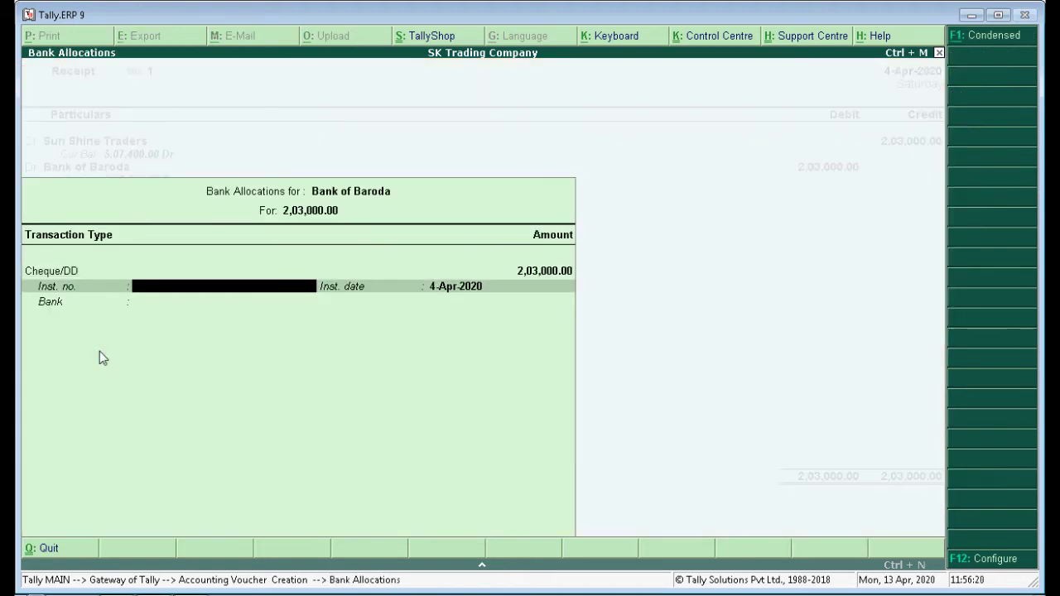
key(alt+Tab)
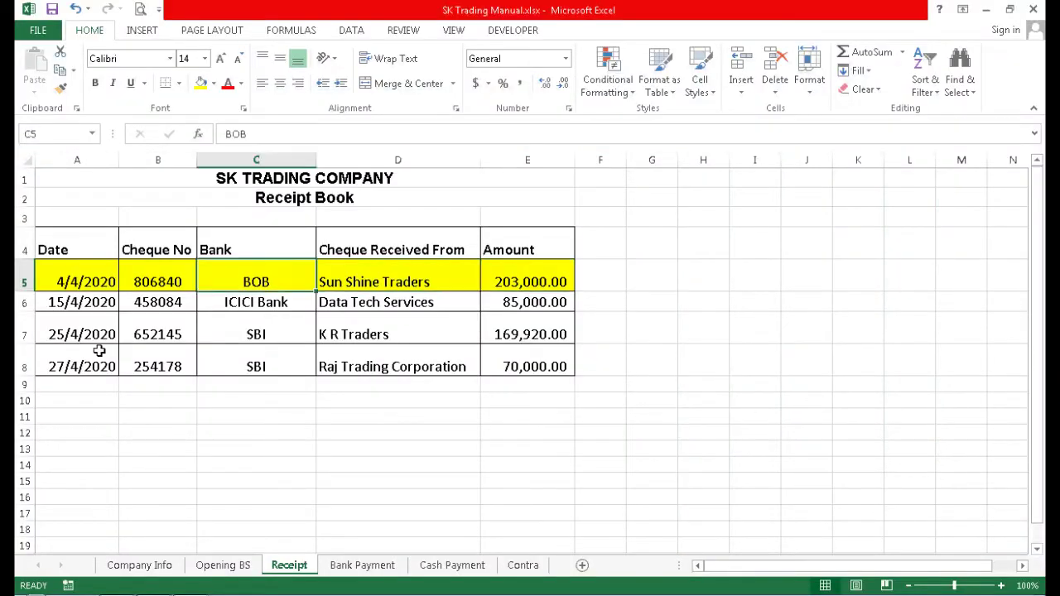
key(Left)
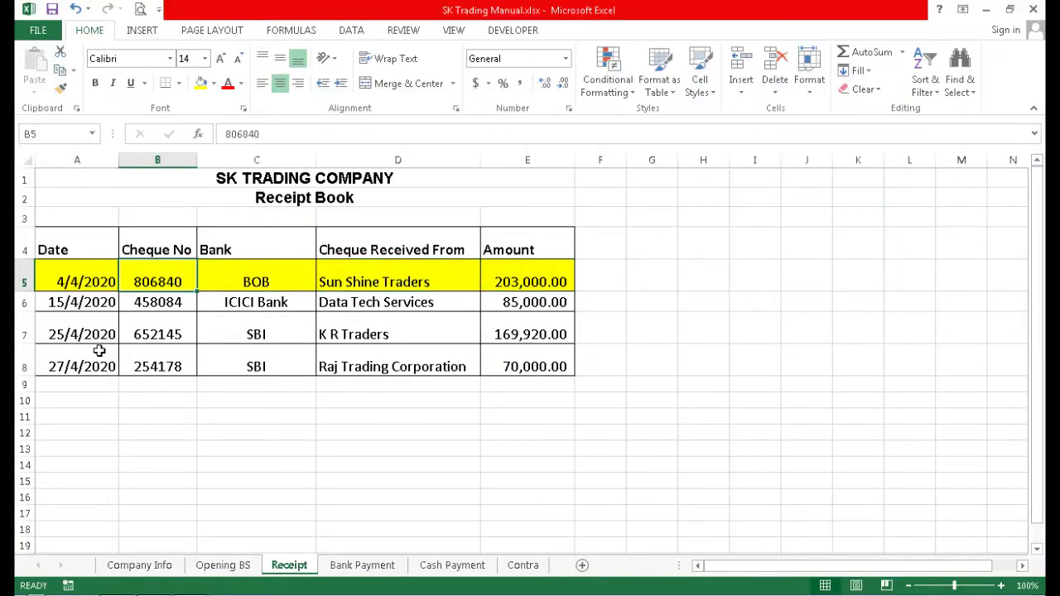
key(alt+Tab)
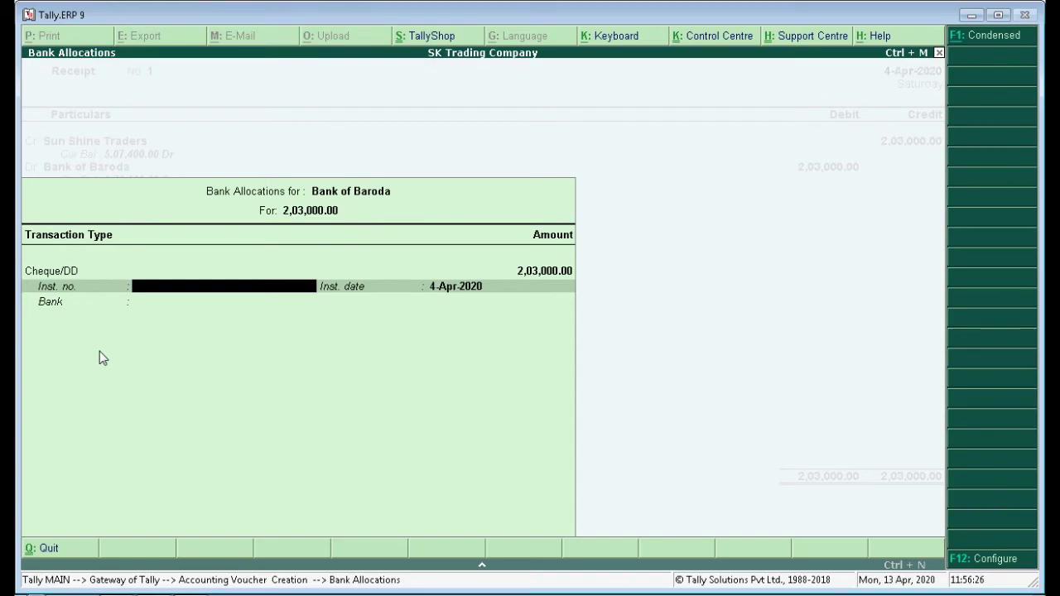
key(alt+Tab)
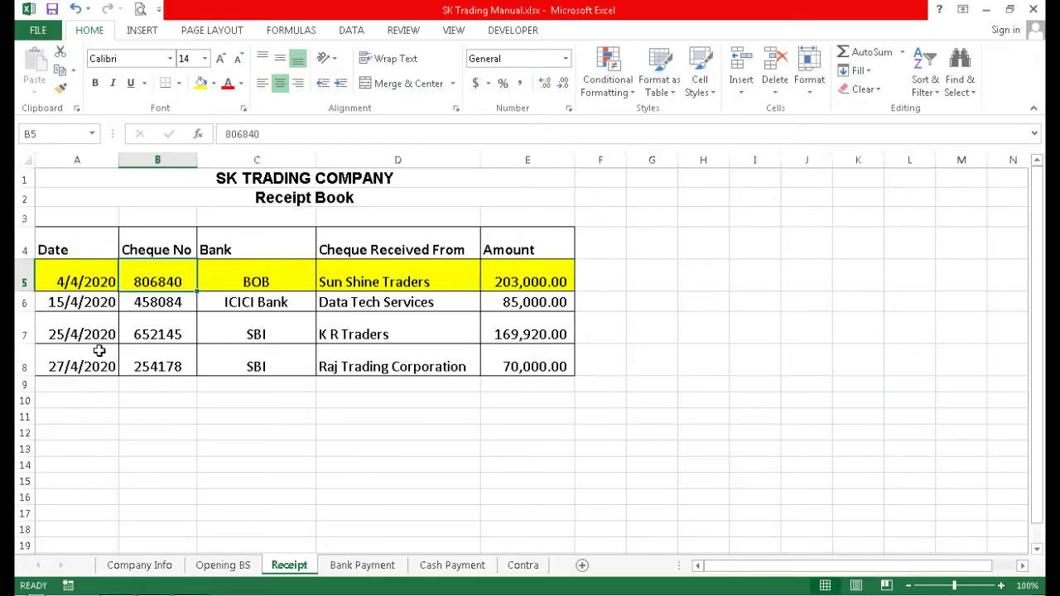
key(alt+Tab)
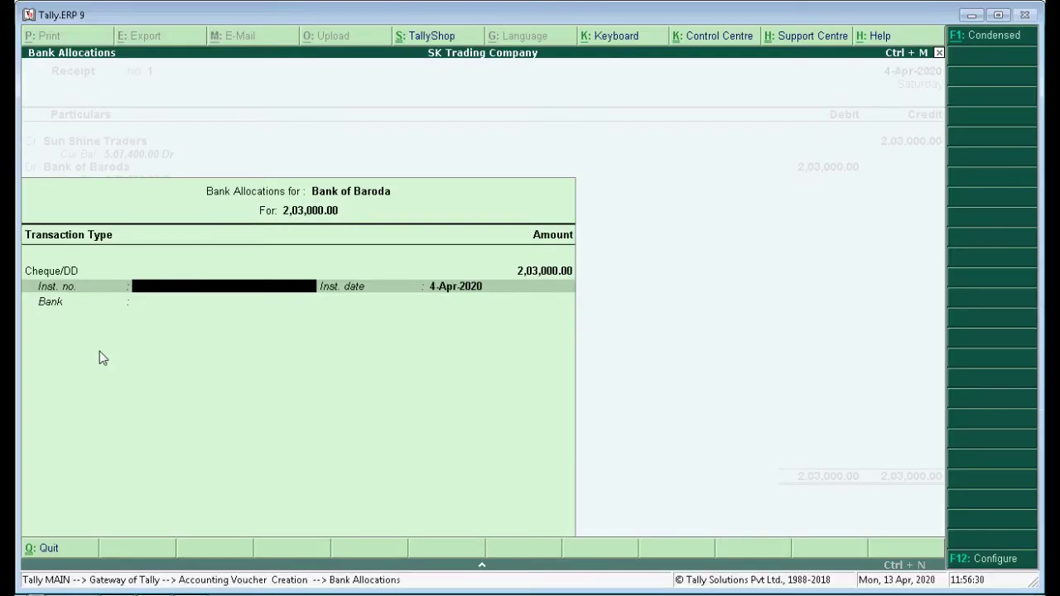
text(806840)
key(Return)
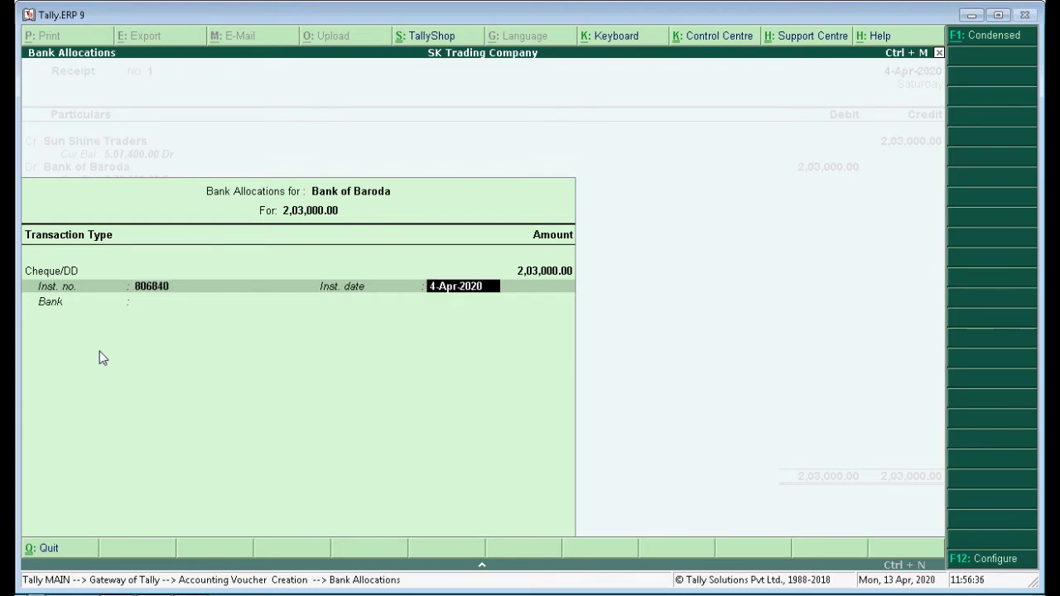
key(Return)
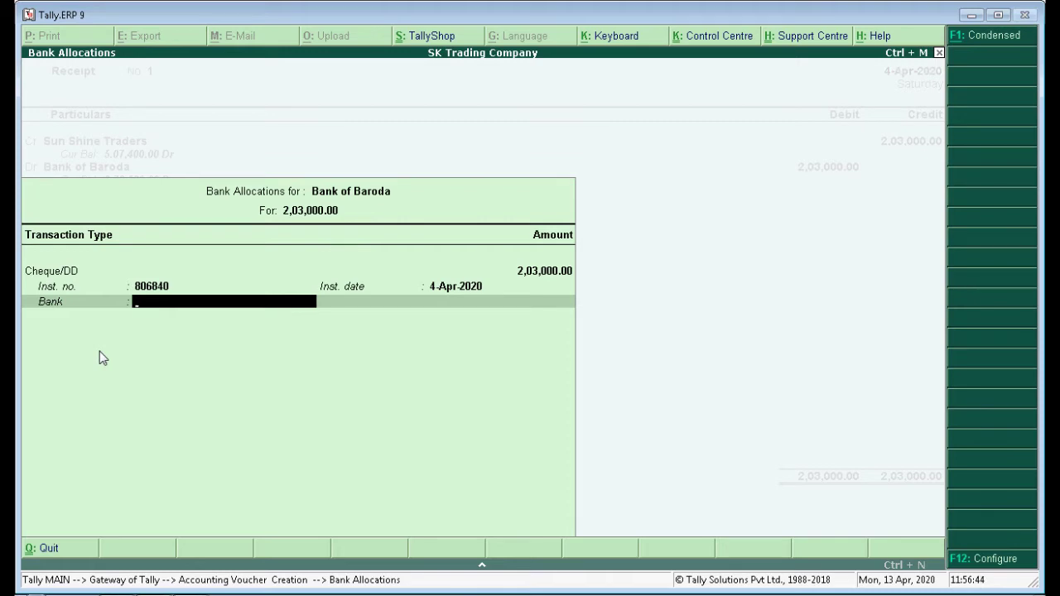
Step: Check the bank in the Excel receipt book, set the cheque's bank to Bank of Baroda (India), and save the receipt without a narration
key(alt+Tab)
key(Right)
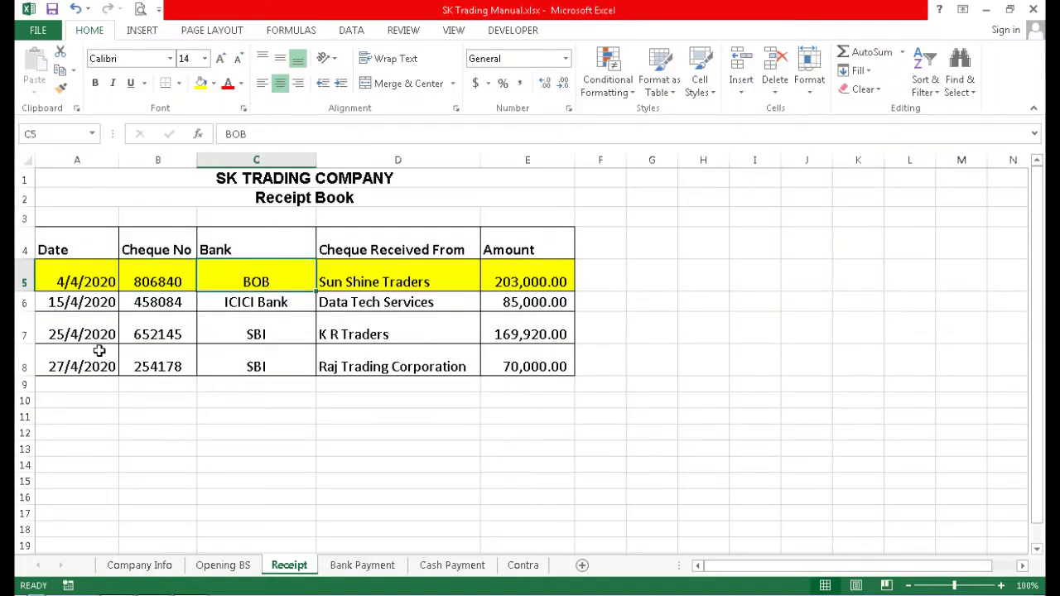
key(alt+Tab)
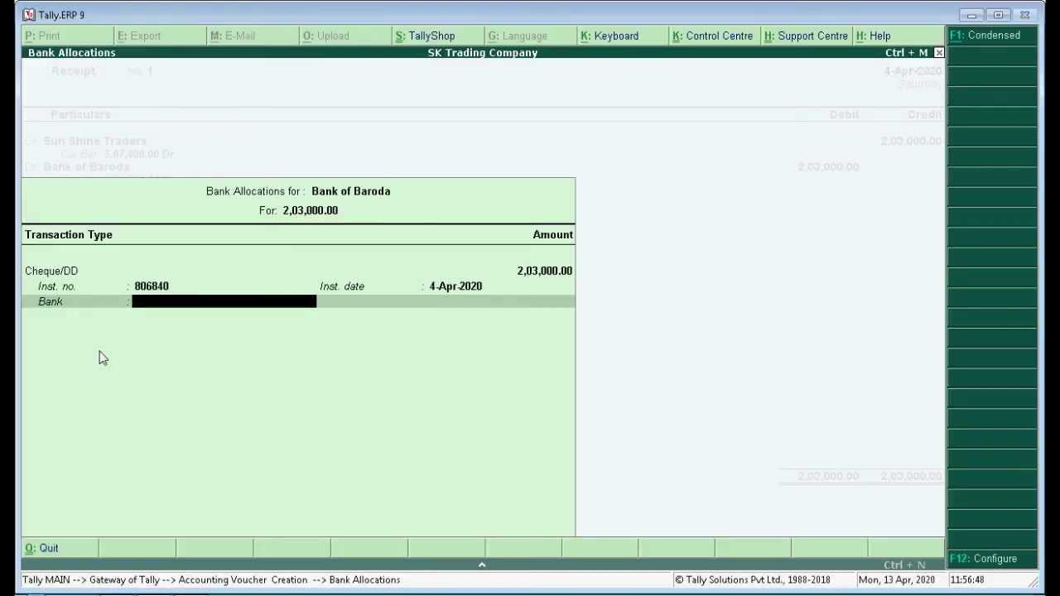
text(Bank of b)
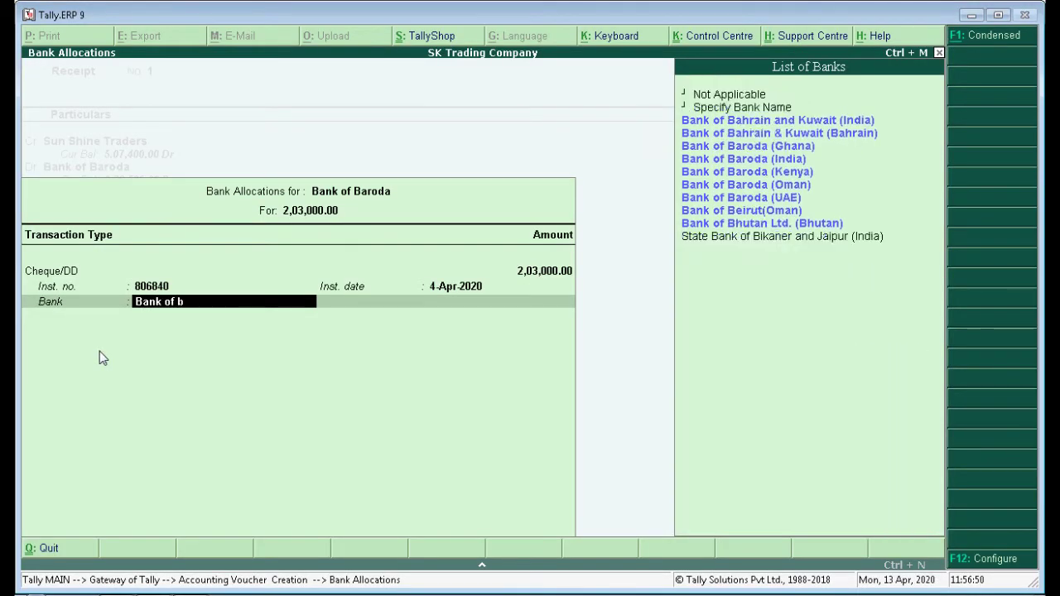
text(aro)
key(Down)
key(Down)
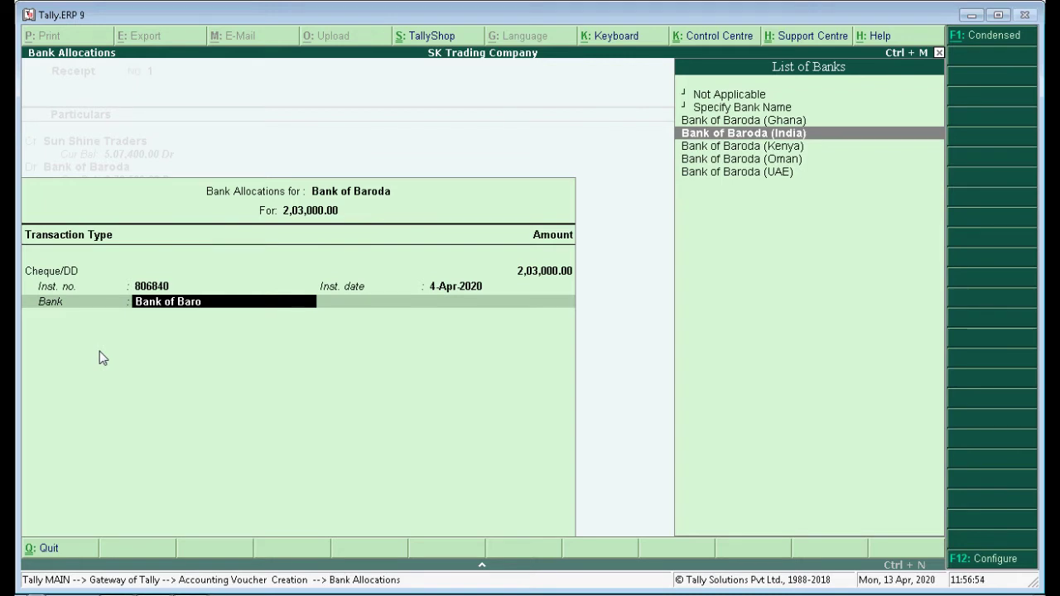
key(Up)
key(Up)
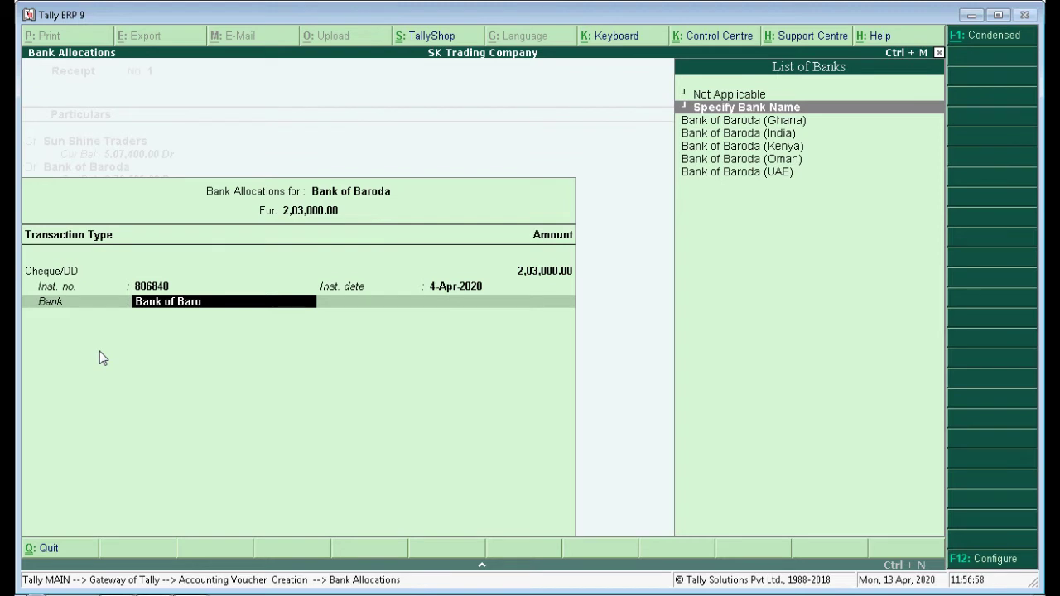
key(Down)
key(Down)
key(Return)
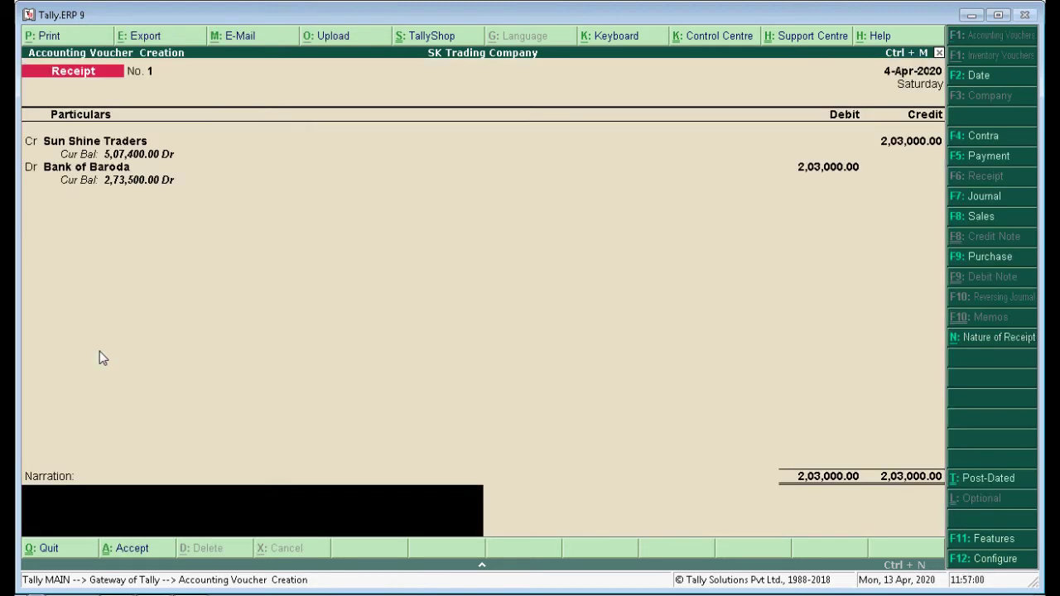
key(Return)
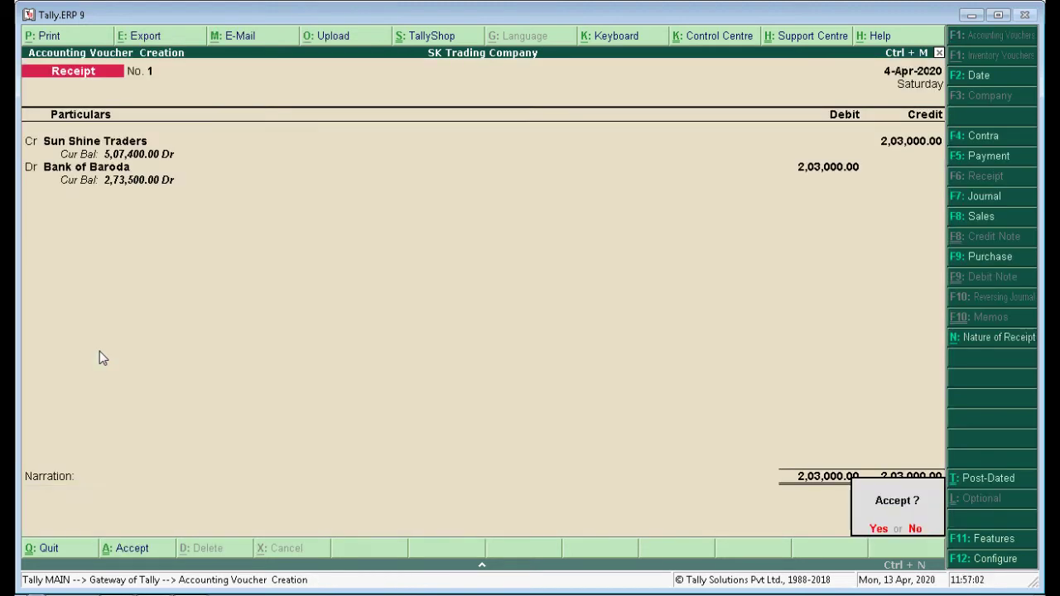
key(Return)
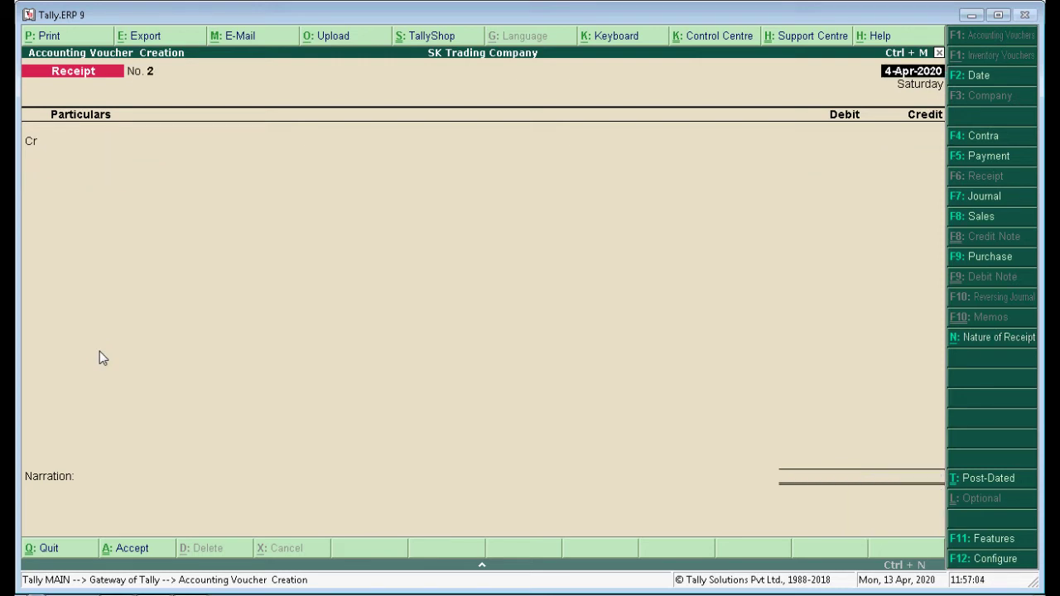
Step: Highlight the second receipt's date in yellow in the Excel receipt book and set the Tally voucher date to 15-Apr-2020
key(alt+Tab)
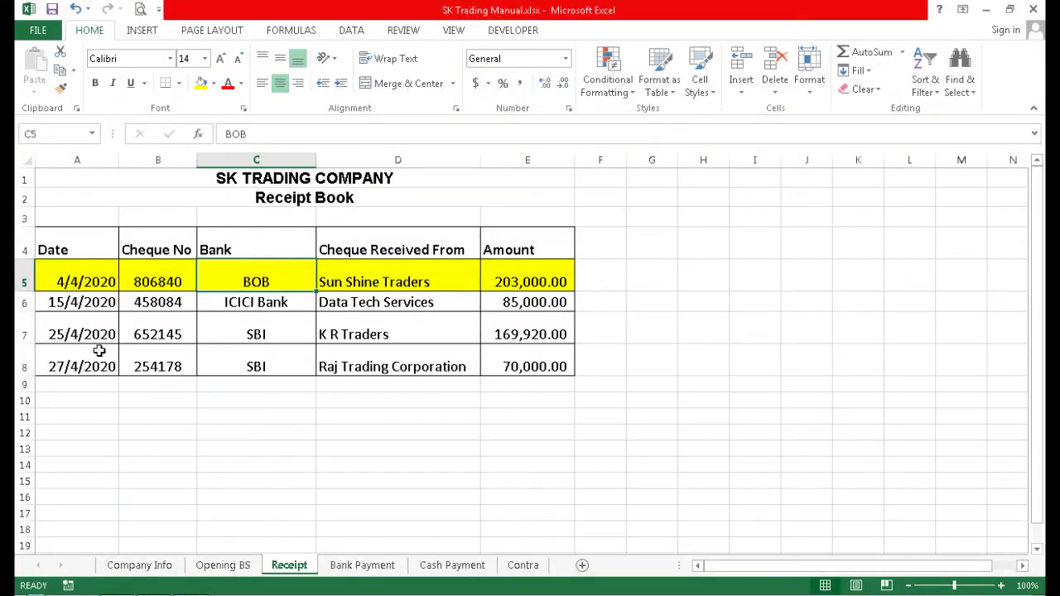
key(Down)
key(Left)
key(Left)
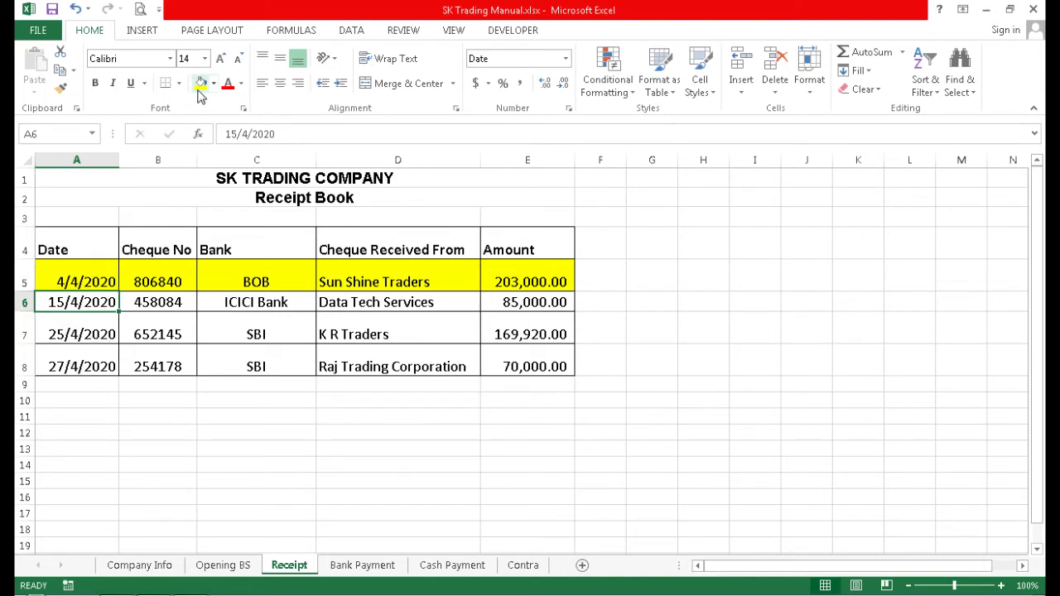
key(alt+Tab)
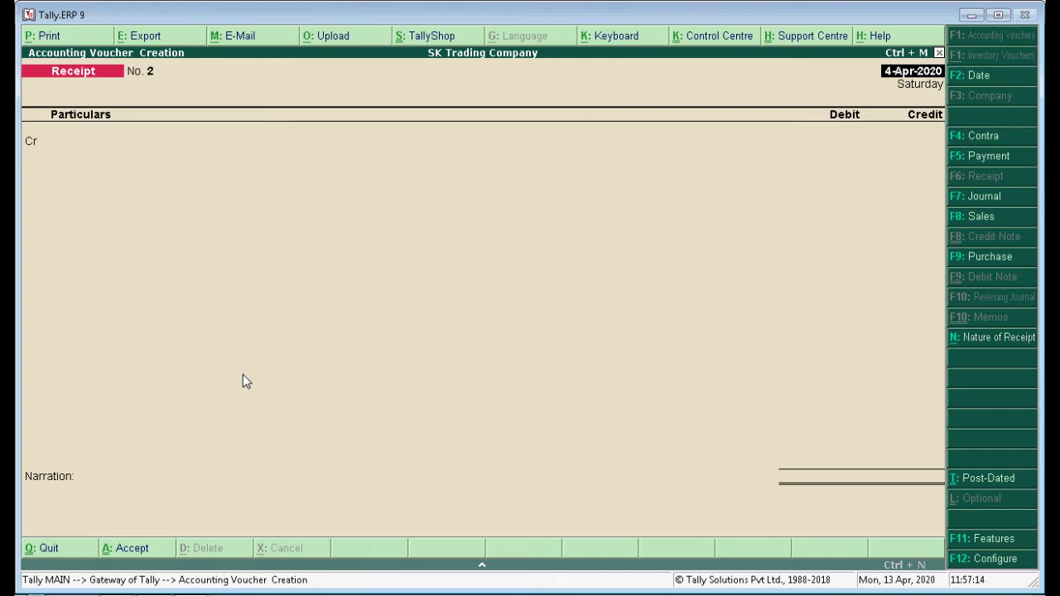
key(F2)
text(15-4)
key(Return)
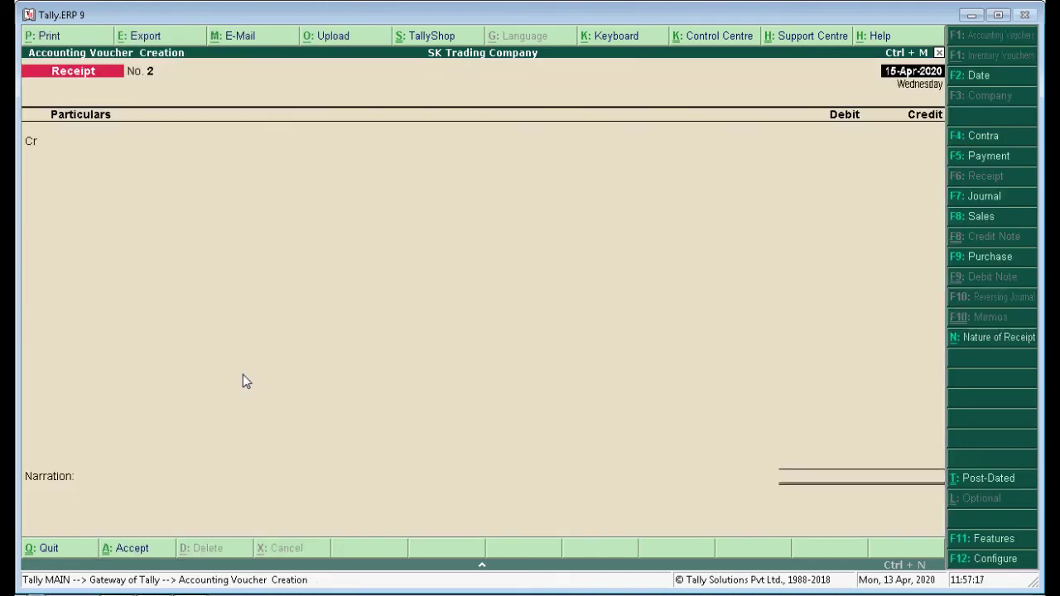
Step: Highlight the second receipt's payer in the Excel receipt book and credit the Data Tech Services ledger in Tally
key(alt+Tab)
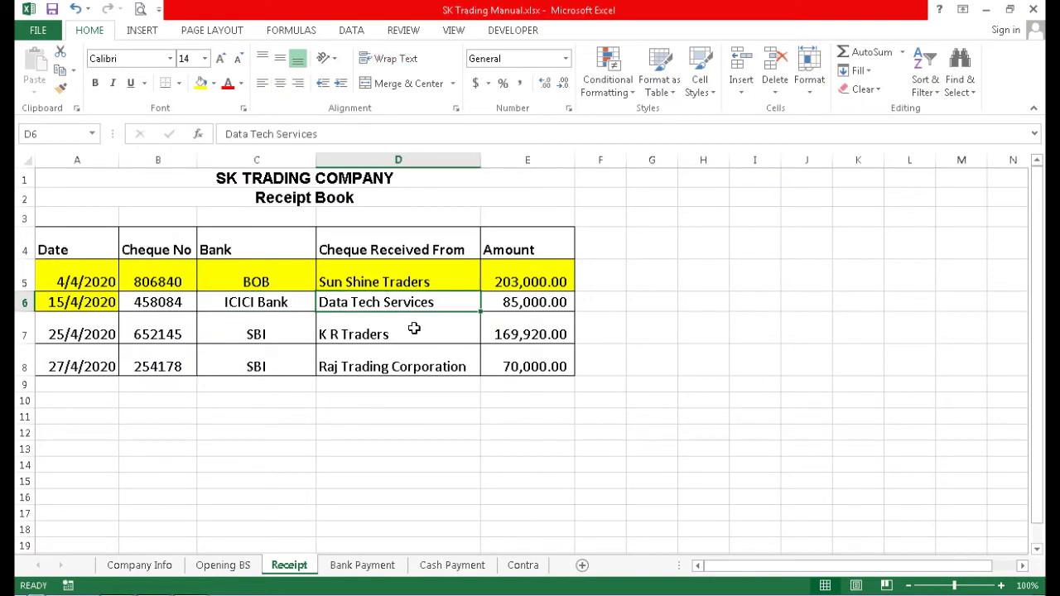
key(F4)
key(alt+Tab)
text(Da)
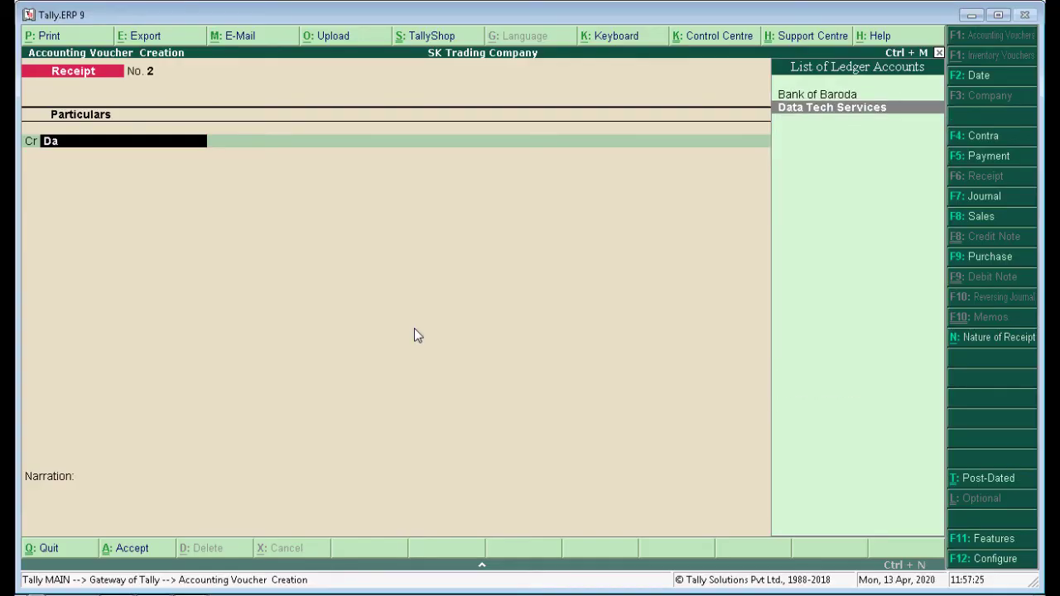
text(ta)
key(Return)
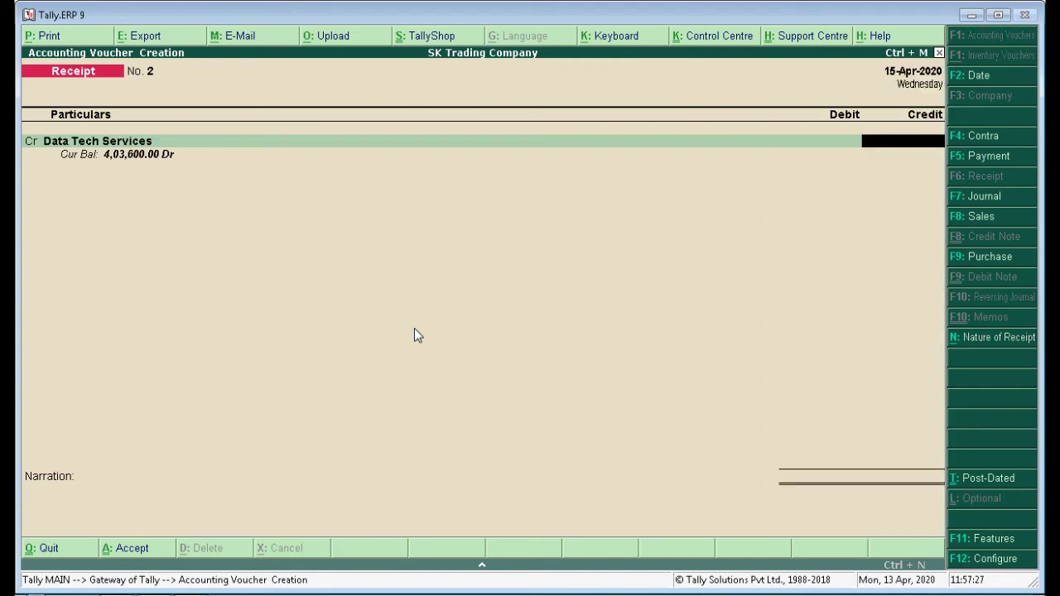
Step: Highlight the second receipt's amount in the Excel receipt book and enter 85000 as the Data Tech Services credit in Tally
key(alt+Tab)
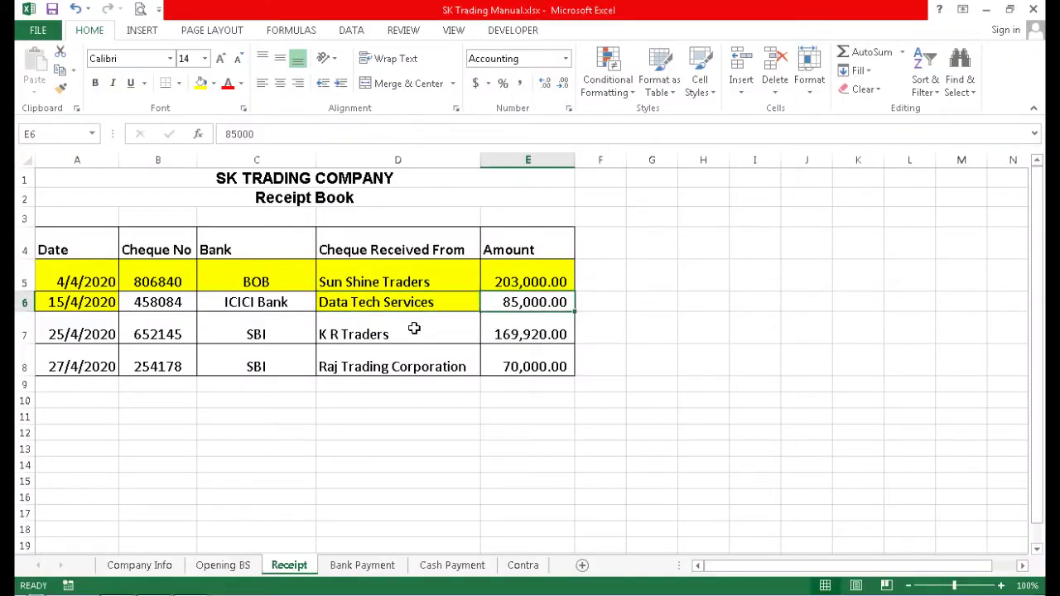
key(ctrl+c)
key(alt+Tab)
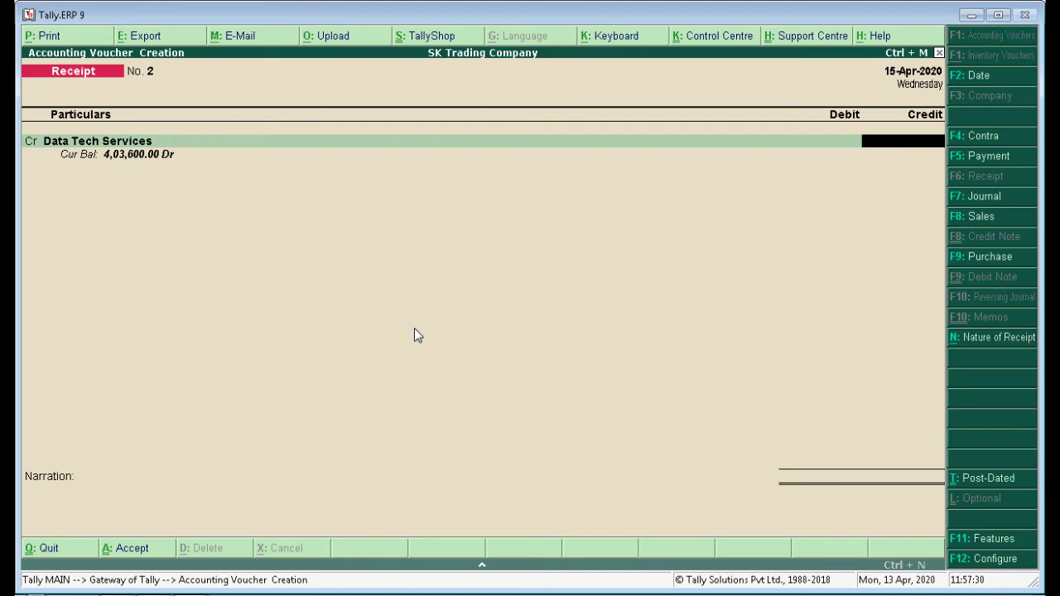
text(85000)
key(Return)
key(Return)
Step: Debit the Bank of Baroda ledger with 85,000.00 and allocate the amount as Cheque/DD
key(alt+Tab)
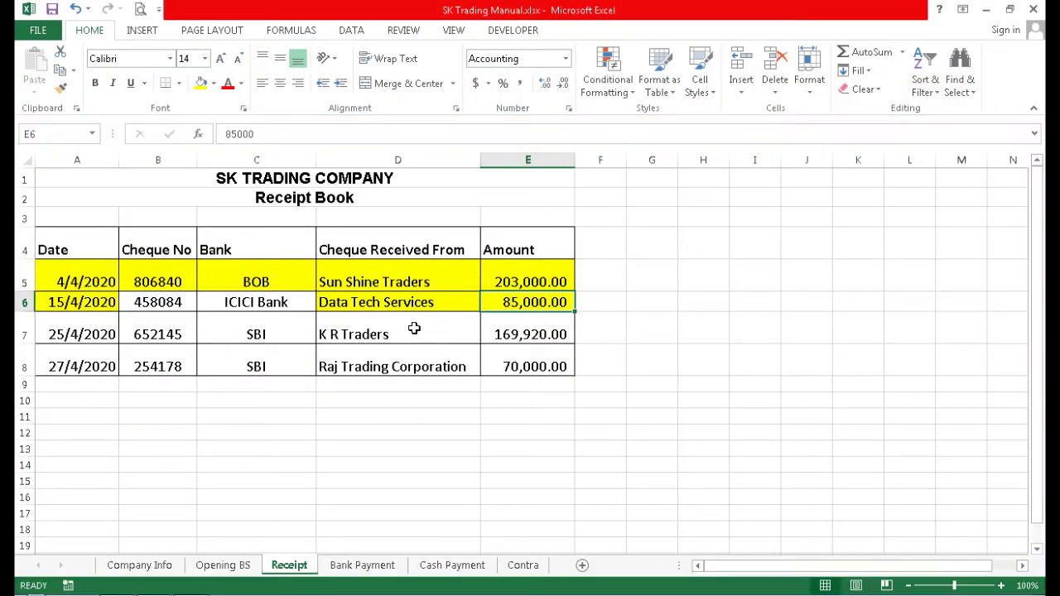
key(alt+Tab)
text(A)
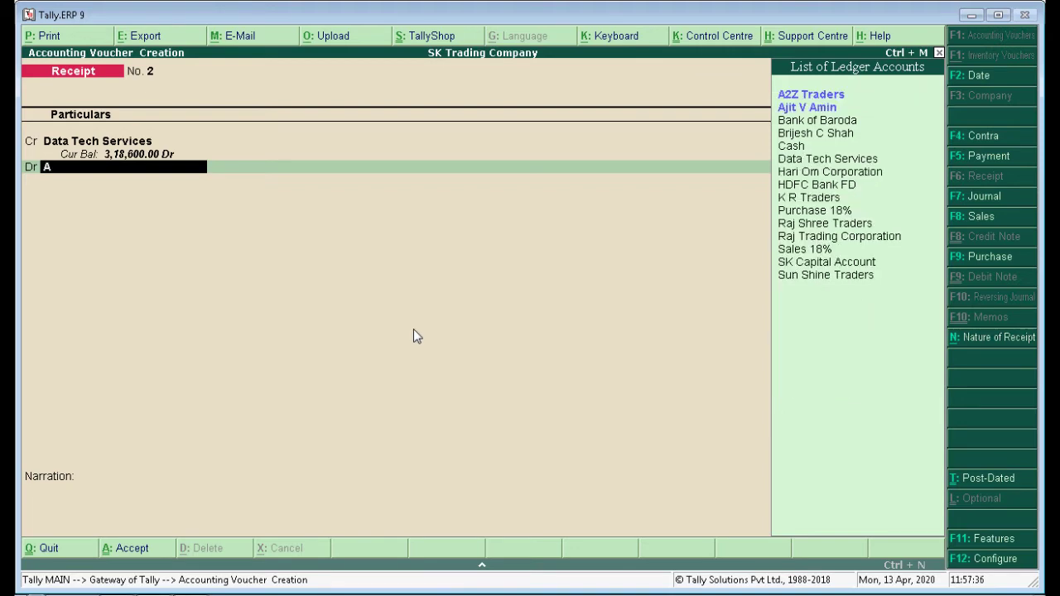
key(BackSpace)
text(Bank)
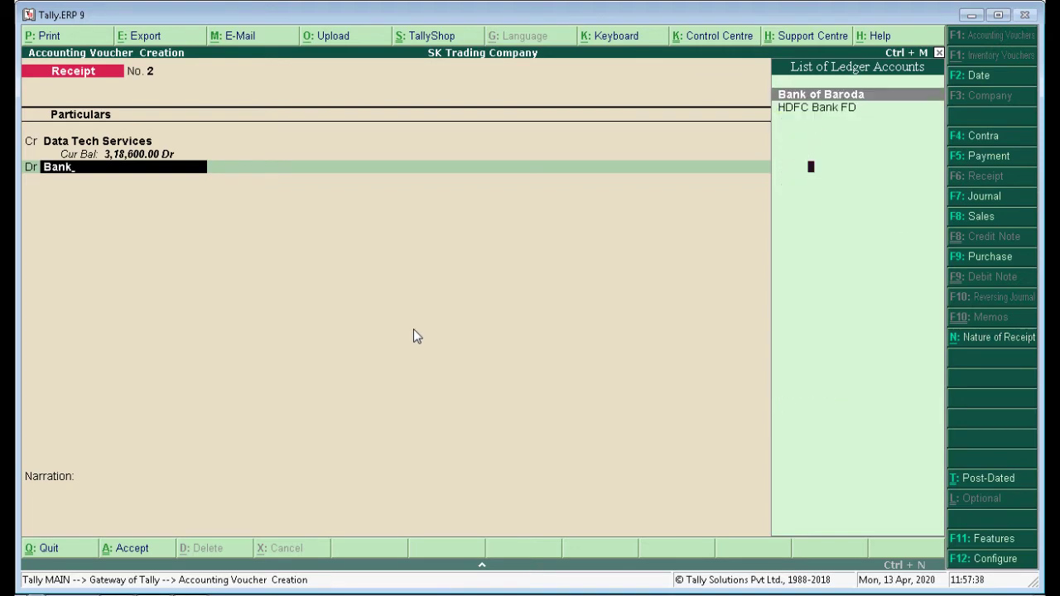
key(Return)
key(Return)
key(Return)
key(Return)
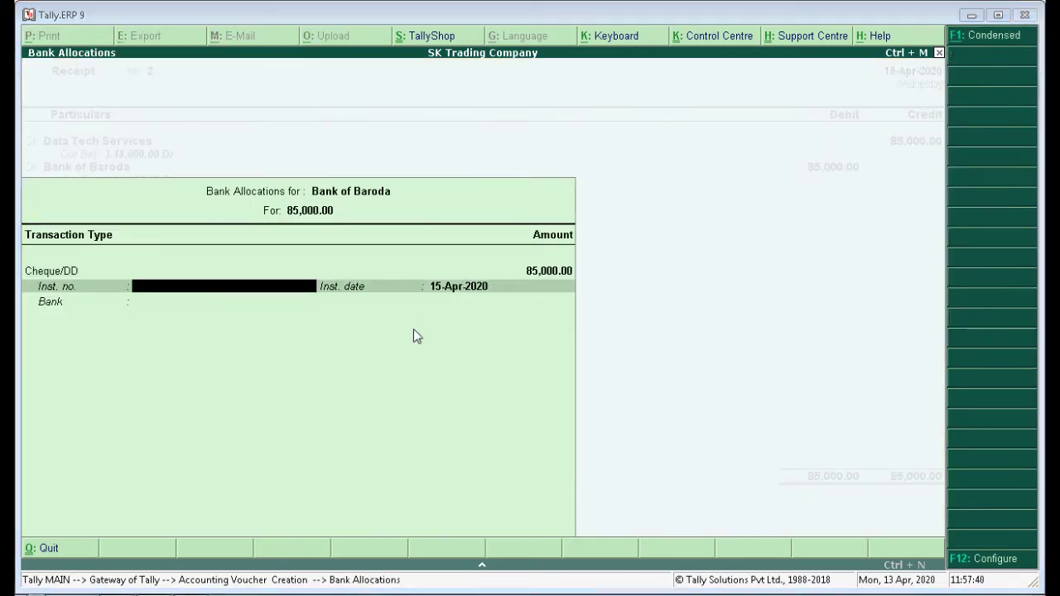
Step: Highlight the second receipt's cheque number in Excel and enter it as Tally's instrument number, with instrument date 15-Apr-2020
key(alt+Tab)
key(Left)
key(Left)
key(Left)
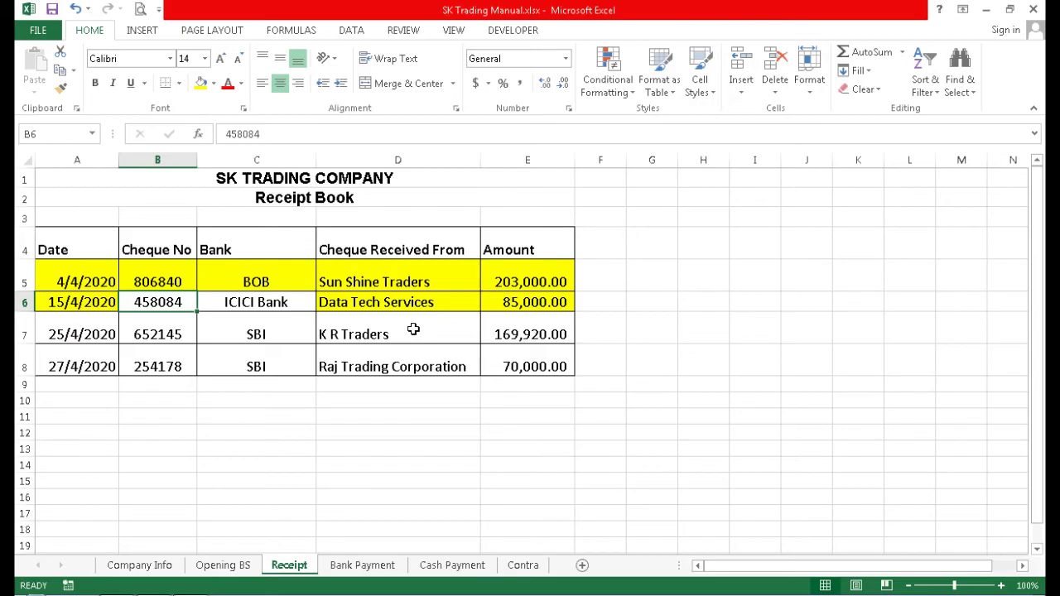
key(ctrl+c)
key(alt+Tab)
text(45)
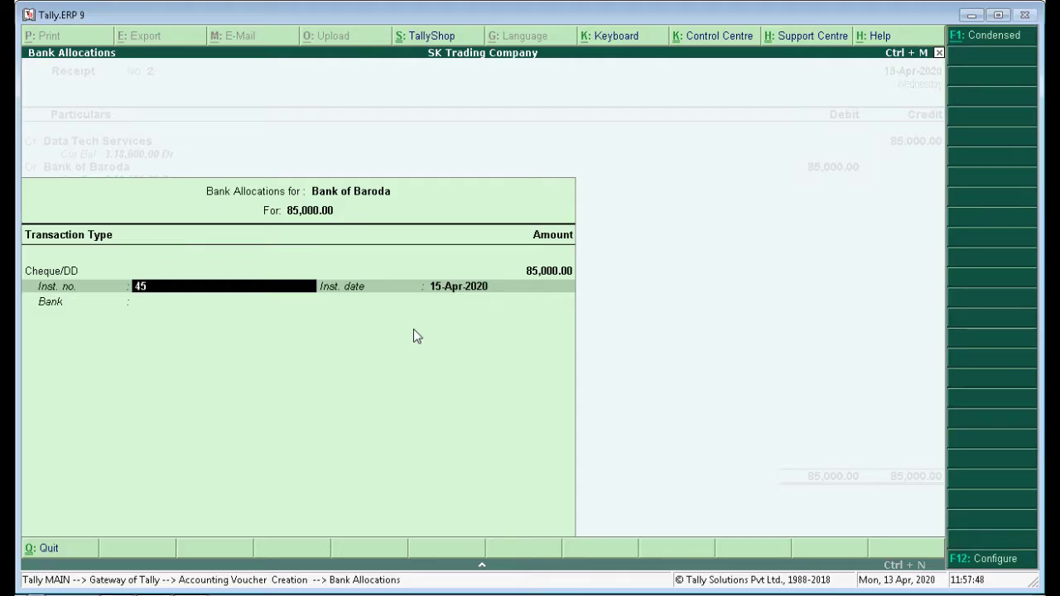
text(8084)
key(Return)
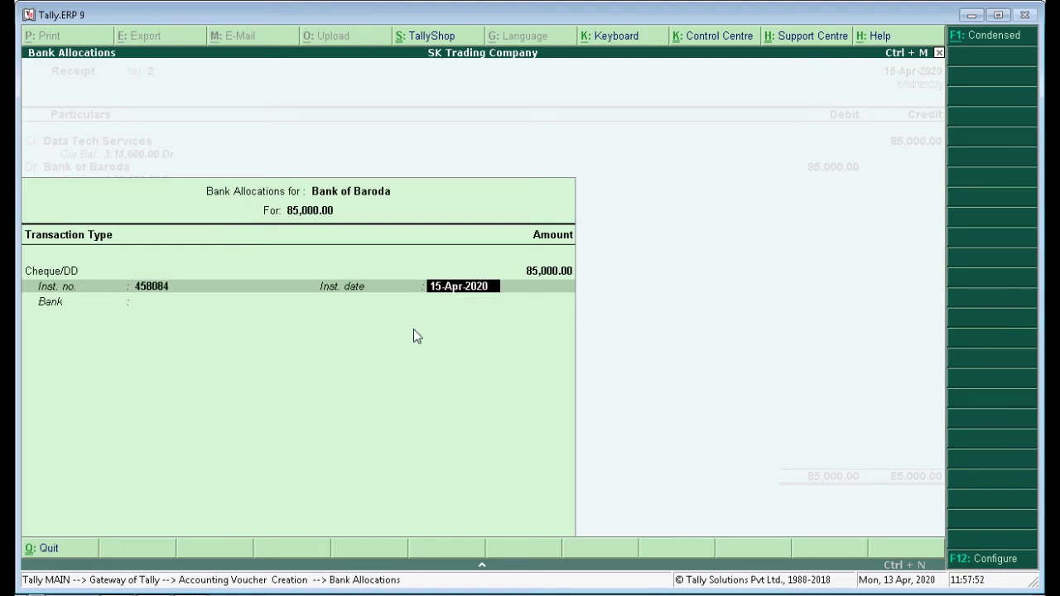
key(Return)
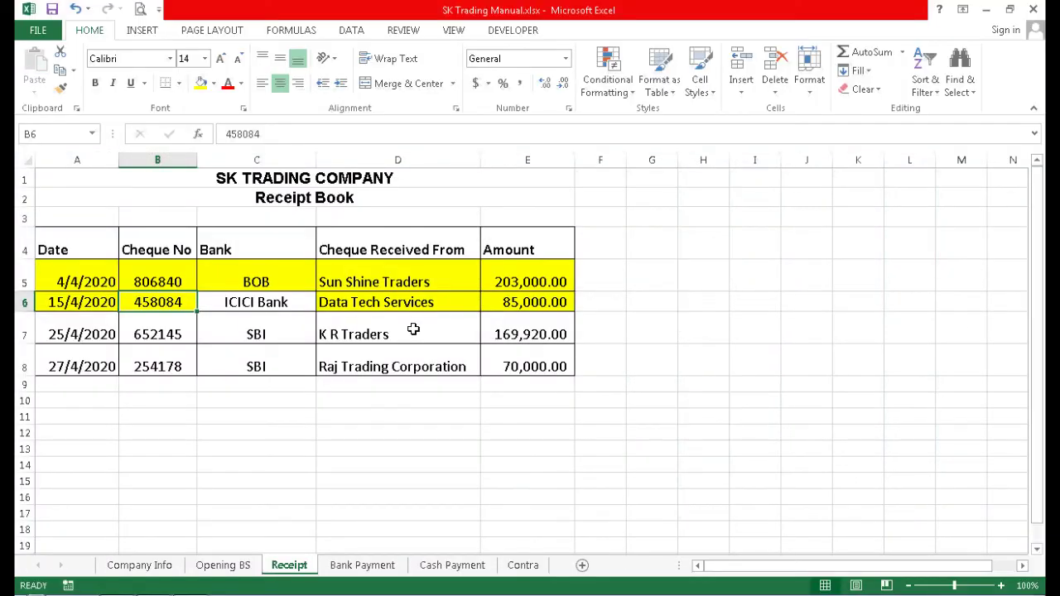
Step: Highlight the second receipt's bank in Excel, set the cheque's bank to ICICI Bank (India) in Tally, and save the voucher without a narration
key(Right)
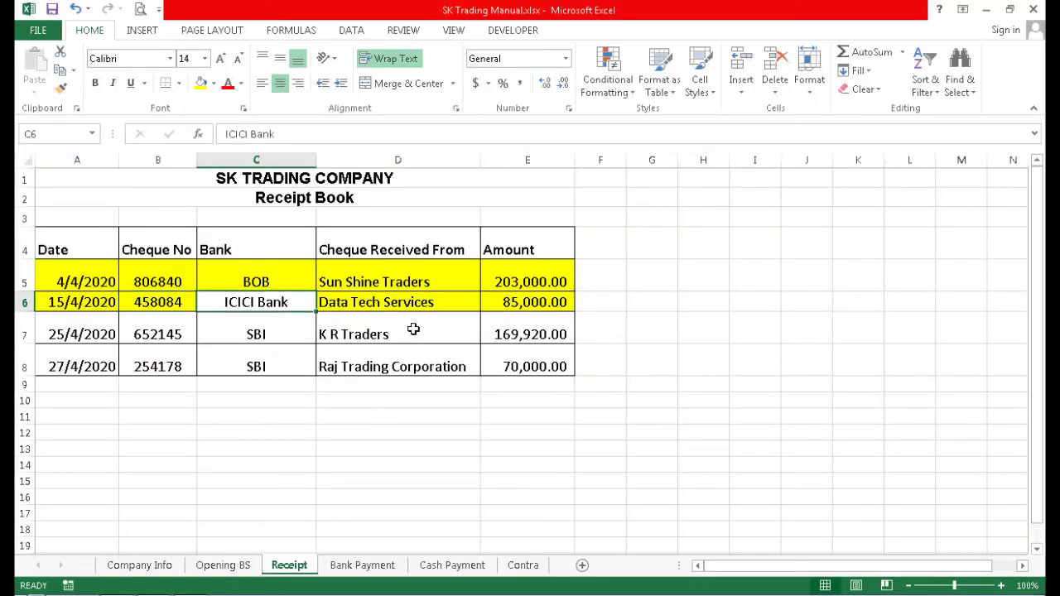
key(ctrl+c)
key(alt+Tab)
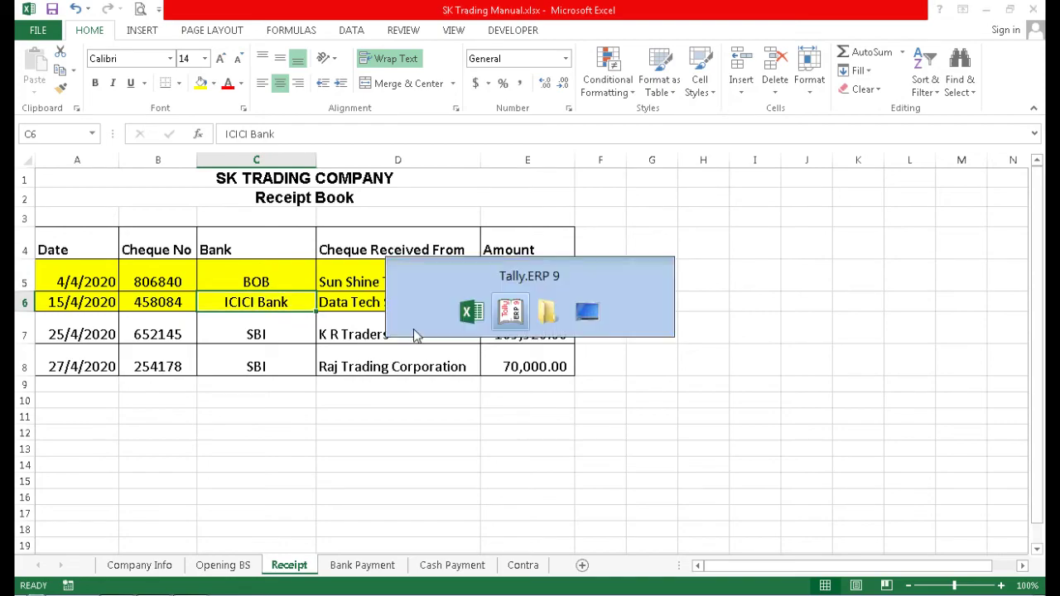
text(icic)
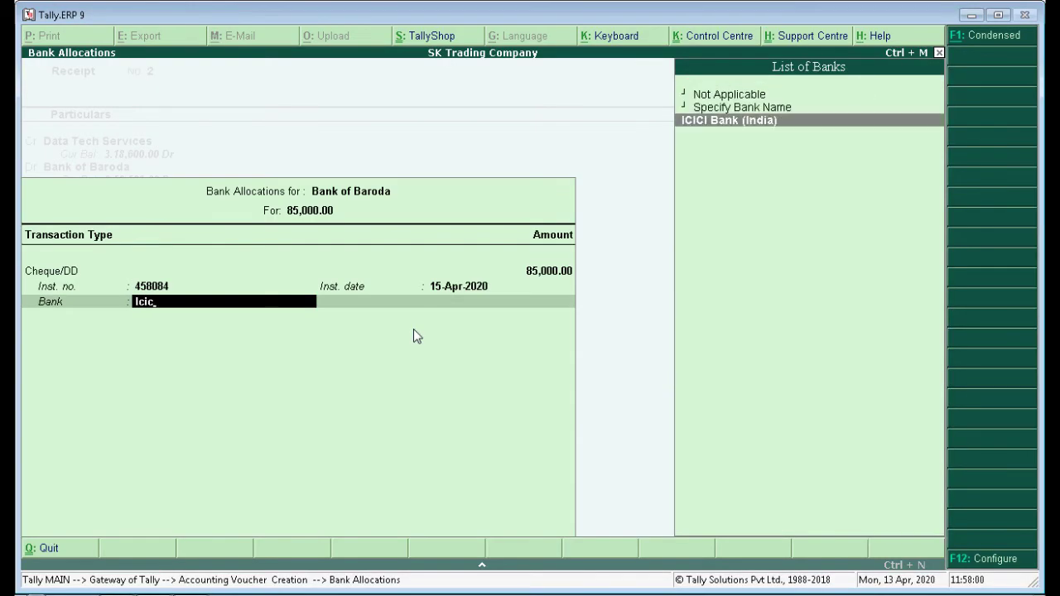
key(Return)
key(Return)
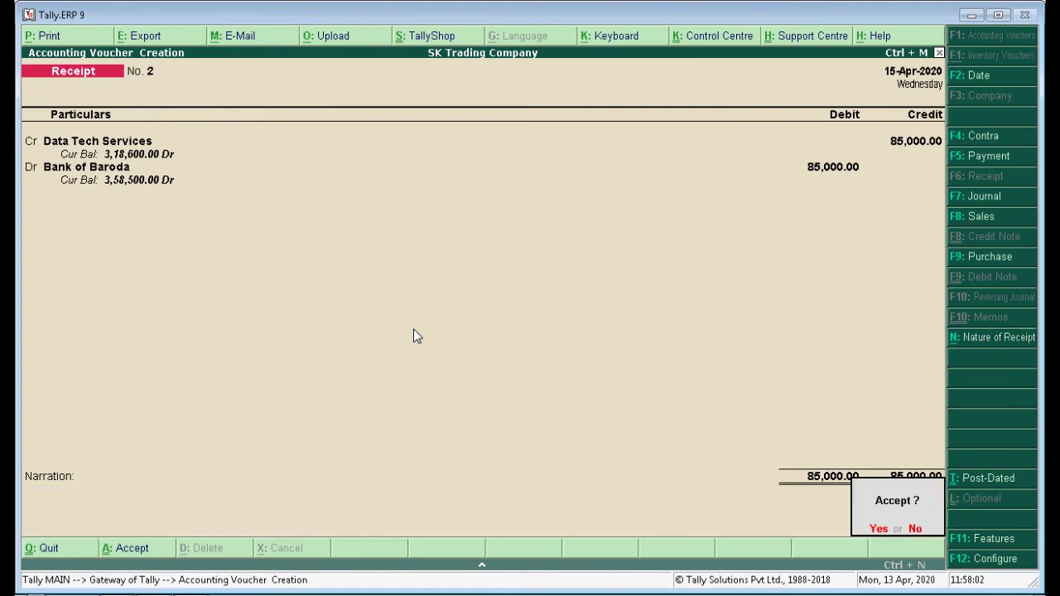
key(Return)
Step: Highlight the third receipt's date in the Excel receipt book and set the new Tally voucher's date to 25-Apr-2020
key(alt+Tab)
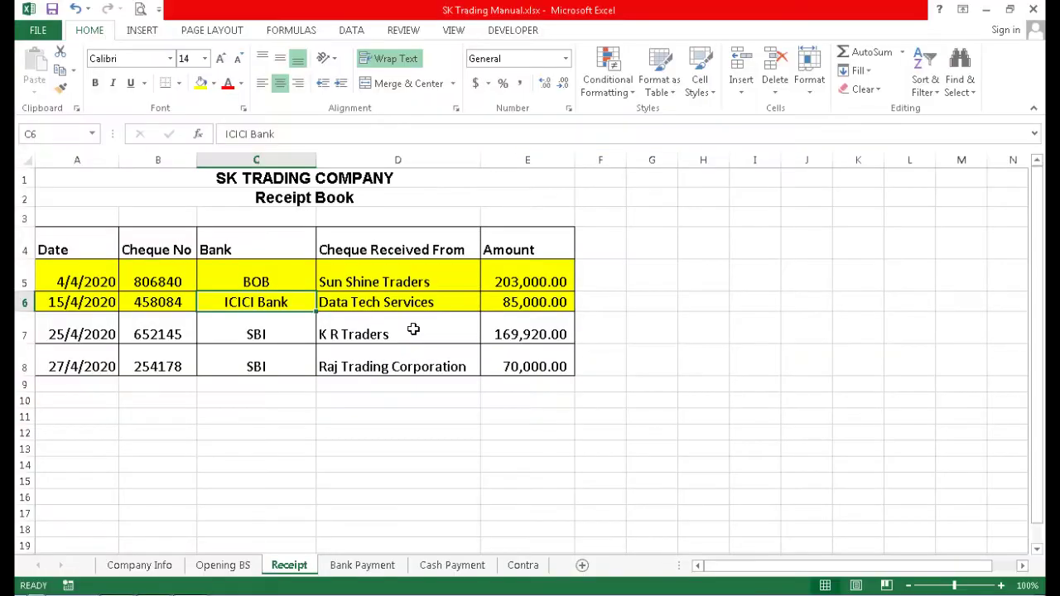
key(Down)
key(Left)
key(Left)
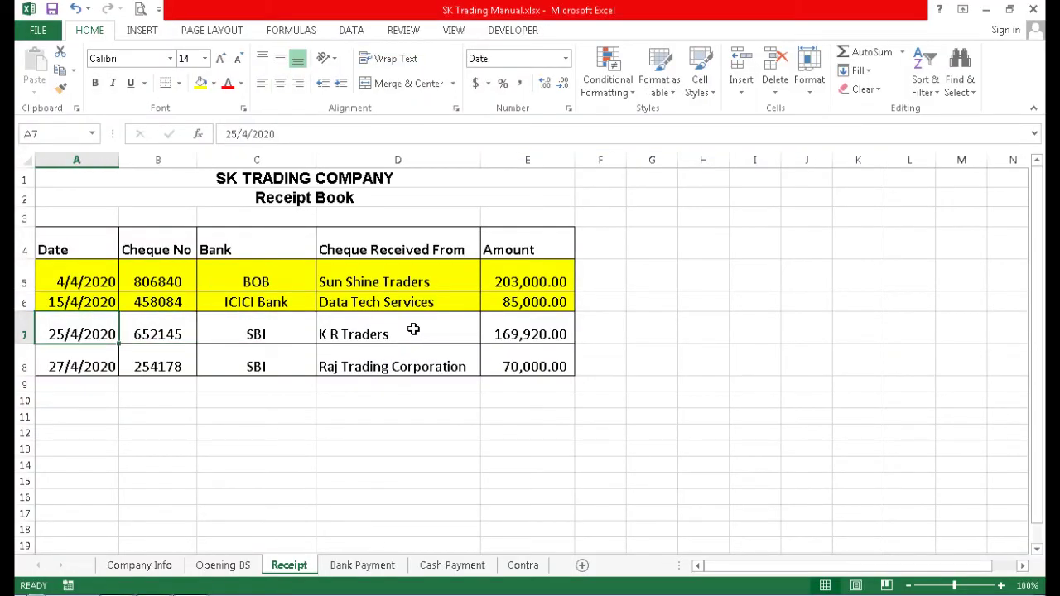
key(alt+Tab)
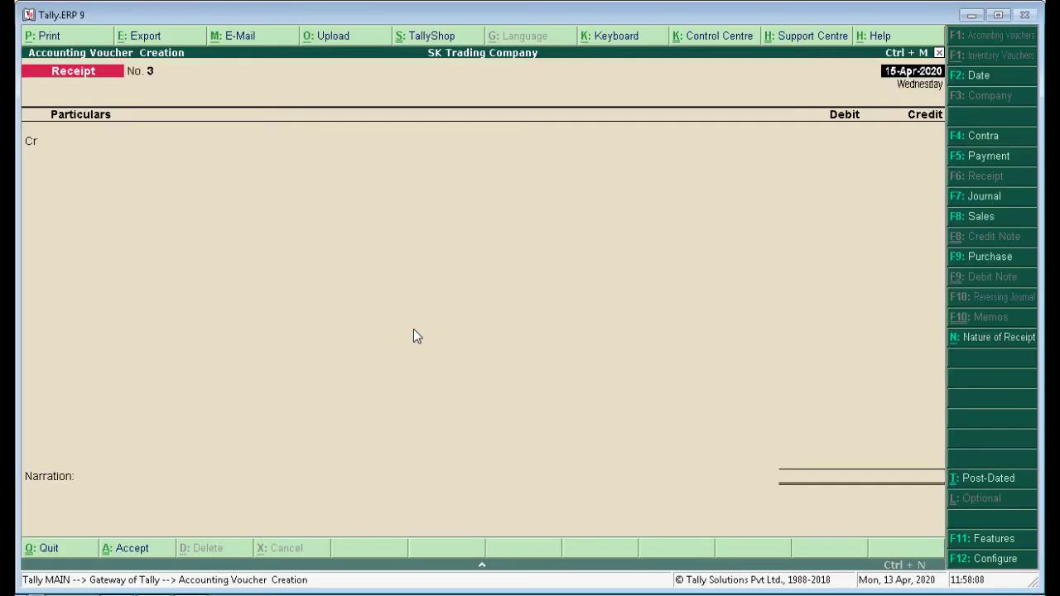
key(alt+Tab)
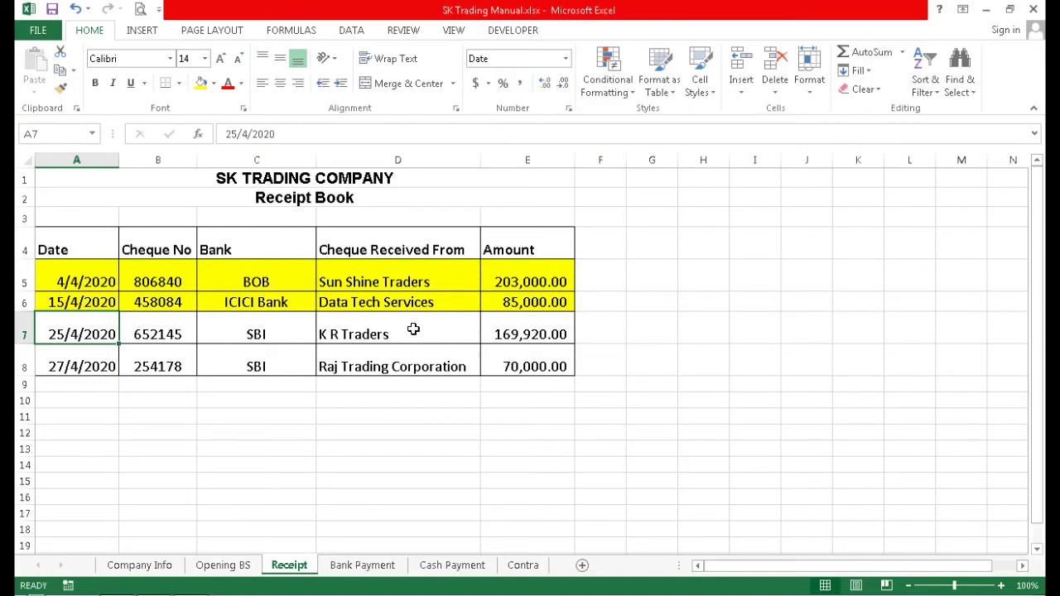
key(ctrl+c)
key(alt+Tab)
key(F2)
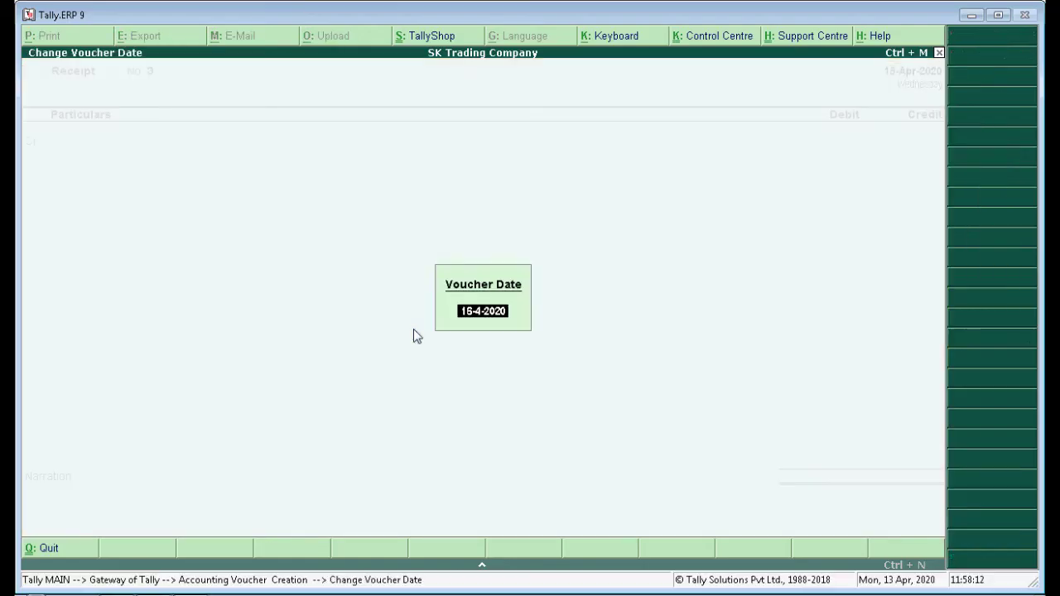
text(25-4)
key(Return)
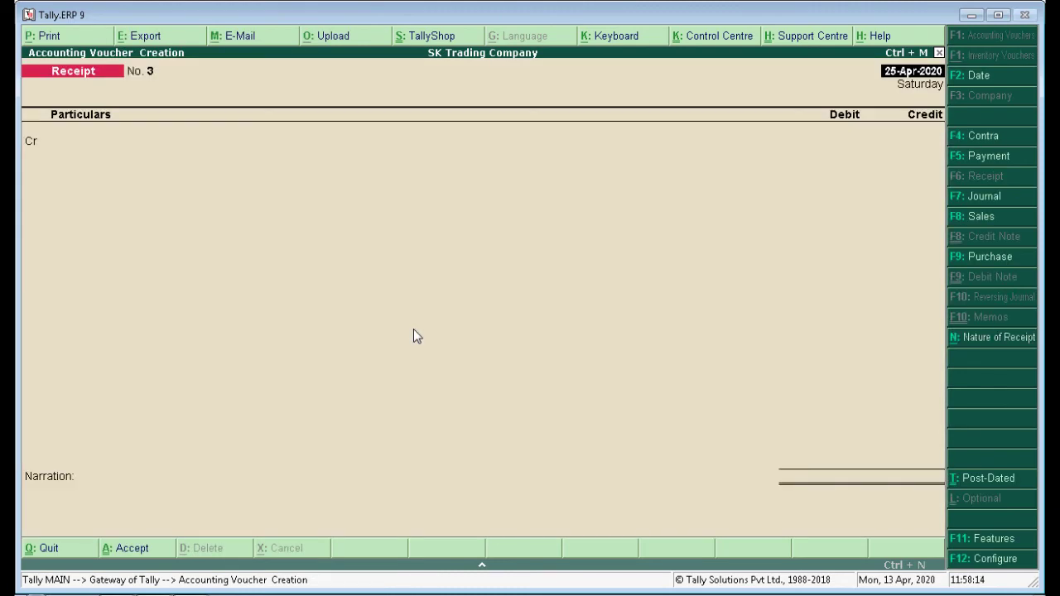
Step: Highlight the third receipt's payer in the Excel receipt book and credit the K R Traders ledger in Tally
key(Return)
key(alt+Tab)
key(Right)
key(Right)
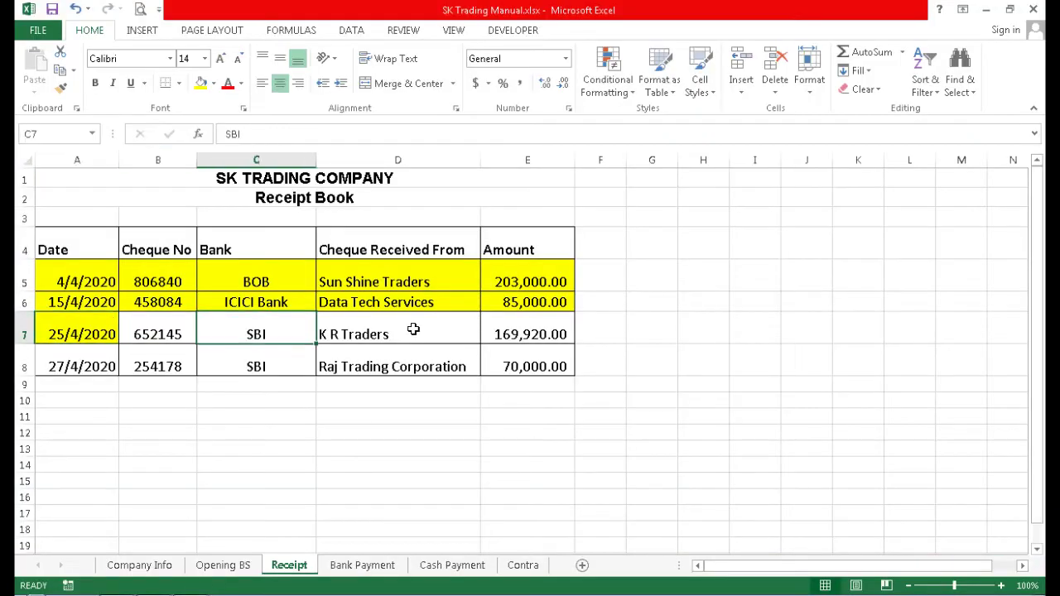
key(Right)
key(F4)
key(alt+Tab)
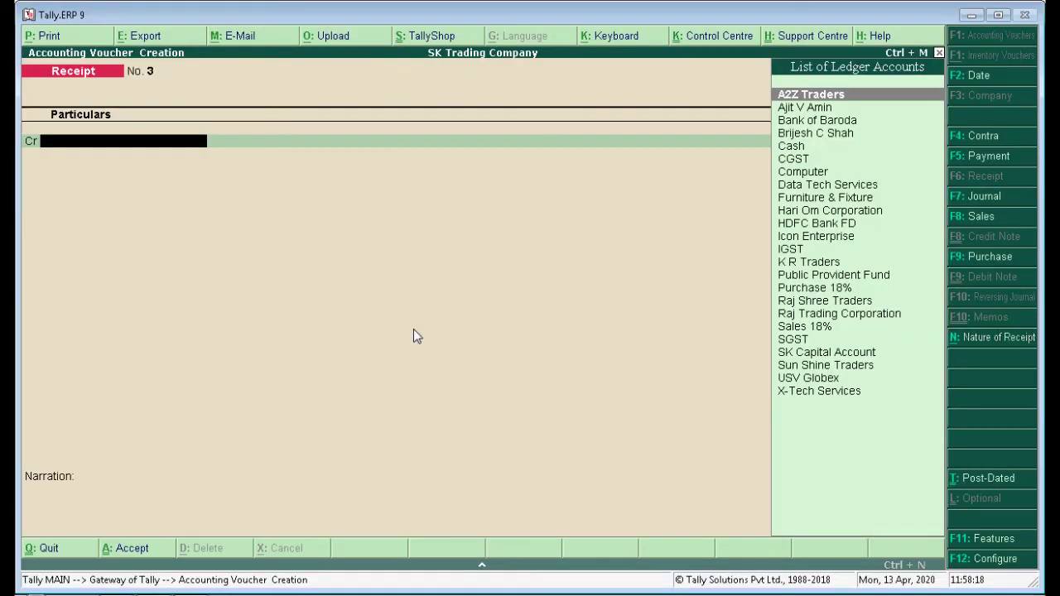
text(Kr)
key(Return)
Step: Highlight the third receipt's amount in the Excel receipt book and enter 169920 as the K R Traders credit in Tally
key(alt+Tab)
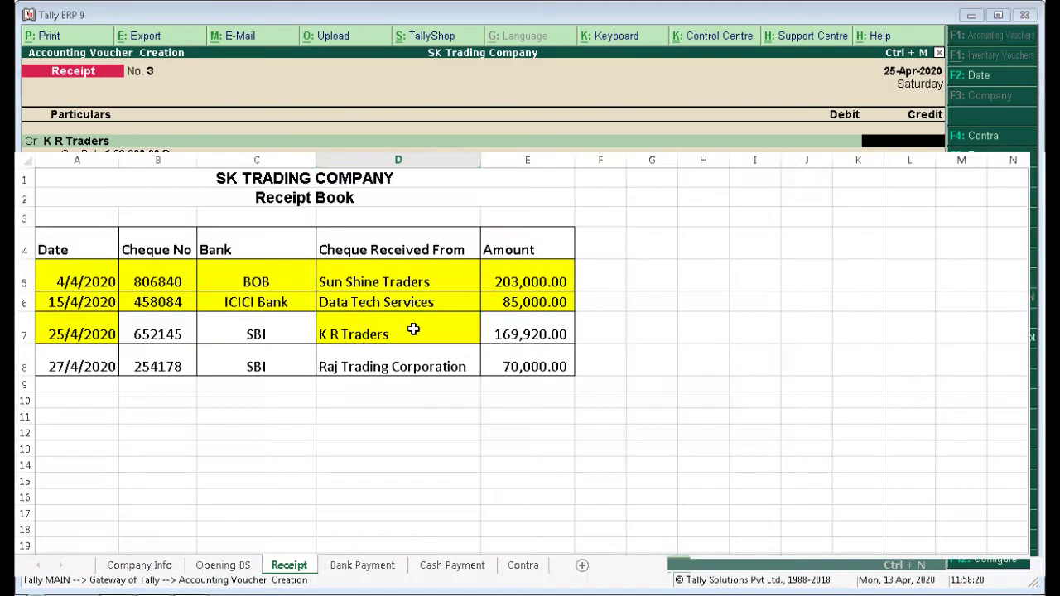
key(Right)
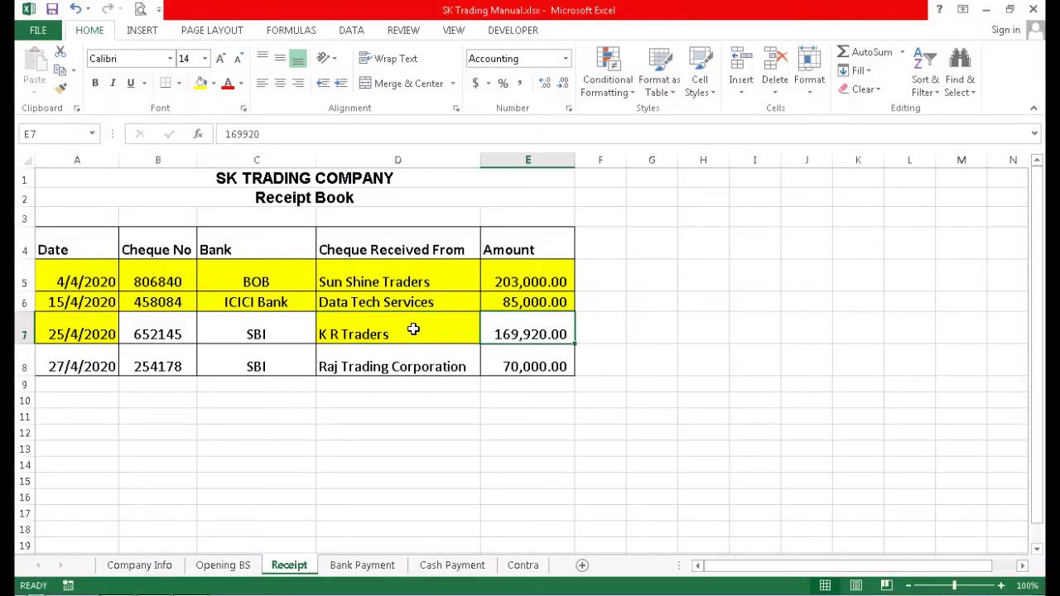
key(F4)
key(alt+Tab)
text(1)
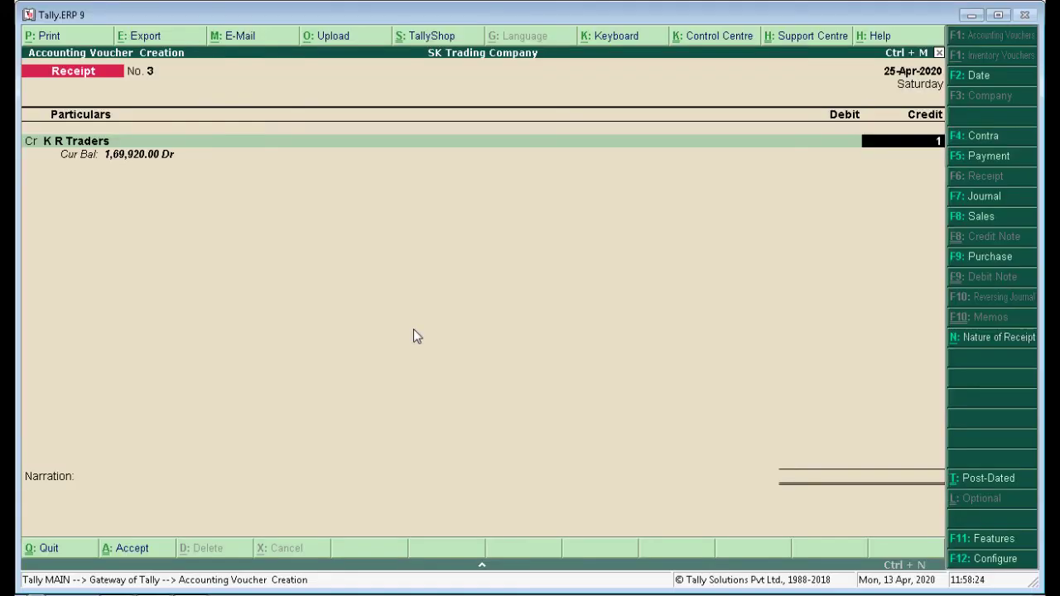
text(69920)
key(Return)
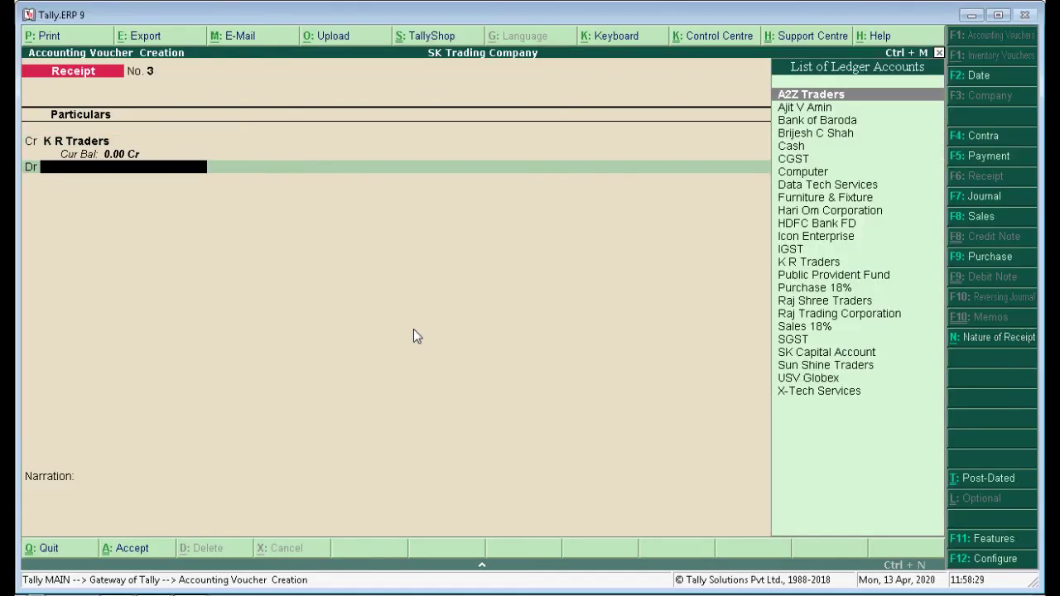
Step: Debit the Bank of Baroda ledger with 1,69,920.00 in the K R Traders receipt voucher
text(Bank)
key(Return)
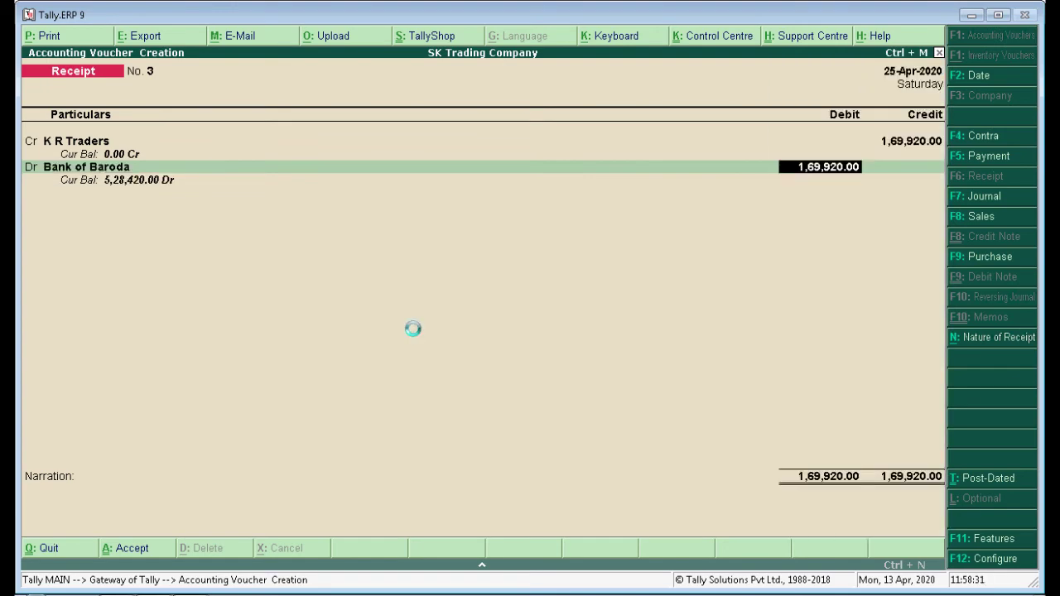
key(Return)
key(Return)
Step: Highlight the third receipt's cheque number in the Excel receipt book and enter 652145 as the instrument number in Tally's bank allocation
key(alt+Tab)
key(Left)
key(Left)
key(Left)
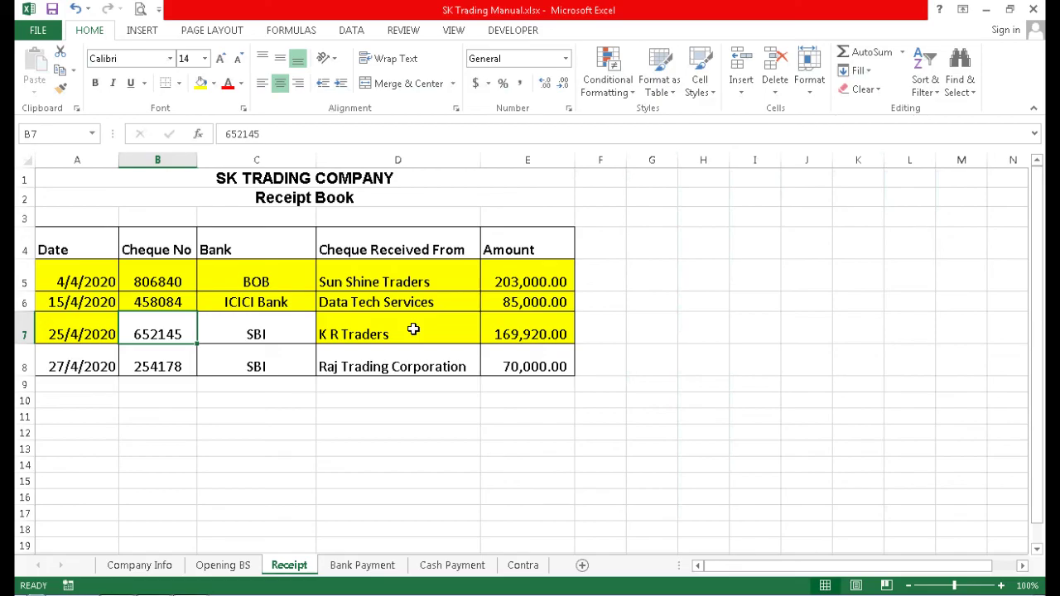
key(ctrl+c)
key(alt+Tab)
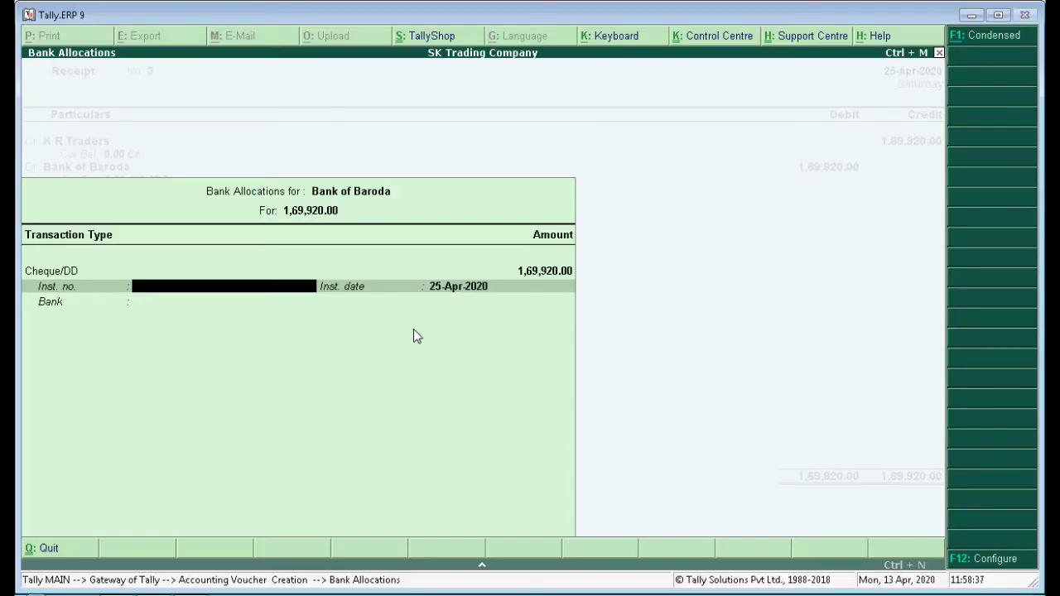
text(652145)
key(Return)
key(Return)
Step: Save the K R Traders receipt in Tally with State Bank of India (India) as the cheque's bank, and highlight the third receipt's bank in Excel
key(alt+Tab)
key(Right)
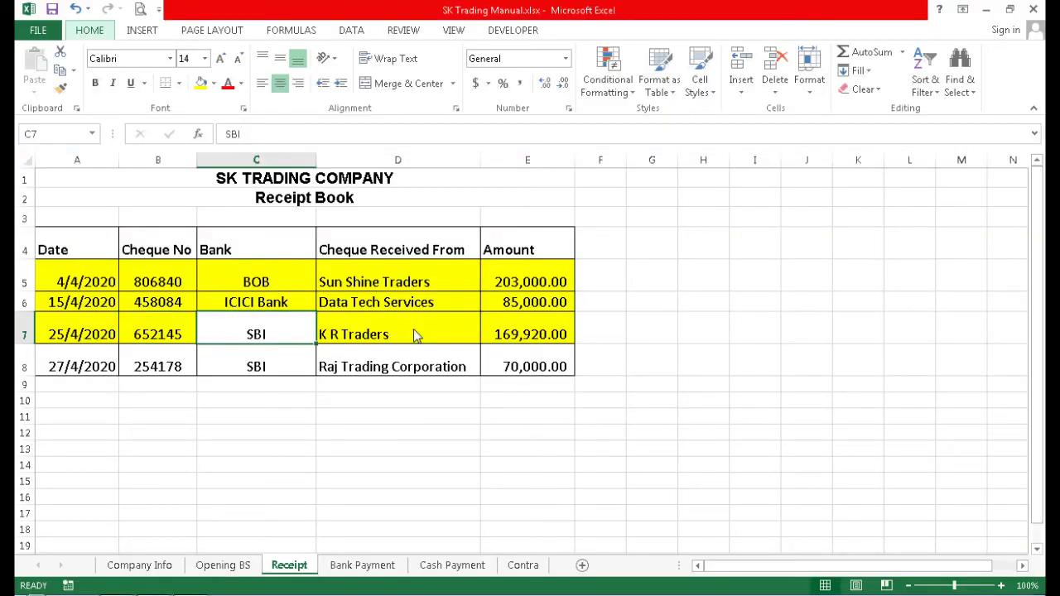
key(ctrl+c)
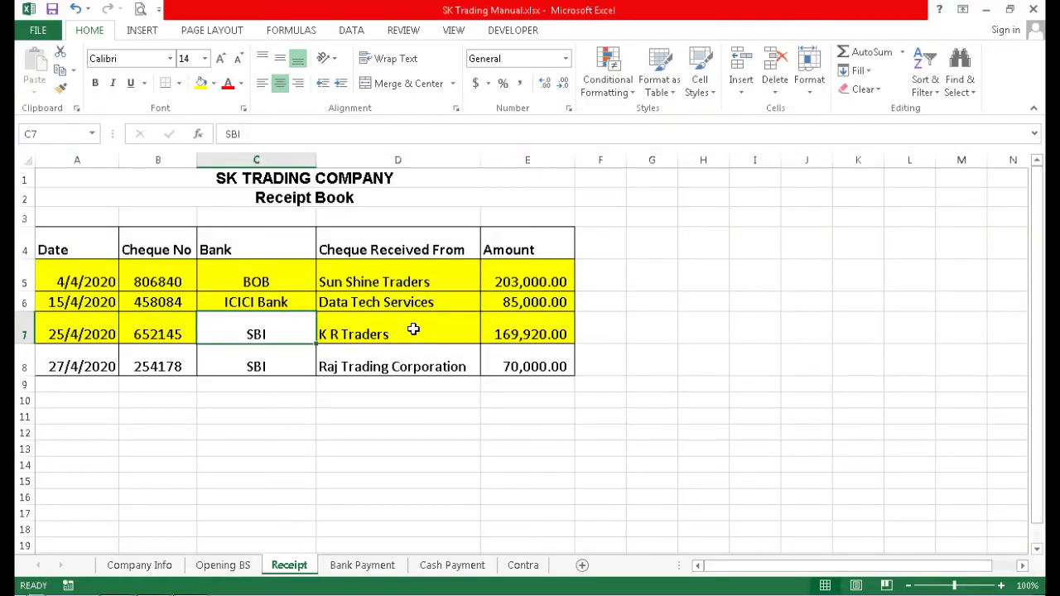
key(alt+Tab)
text(Stat)
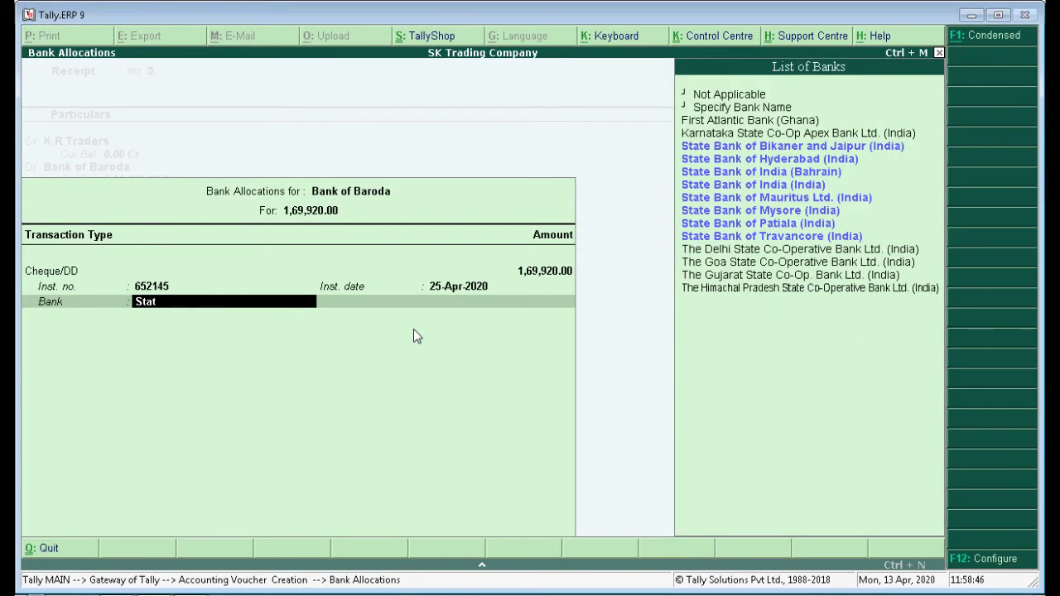
key(ctrl+v)
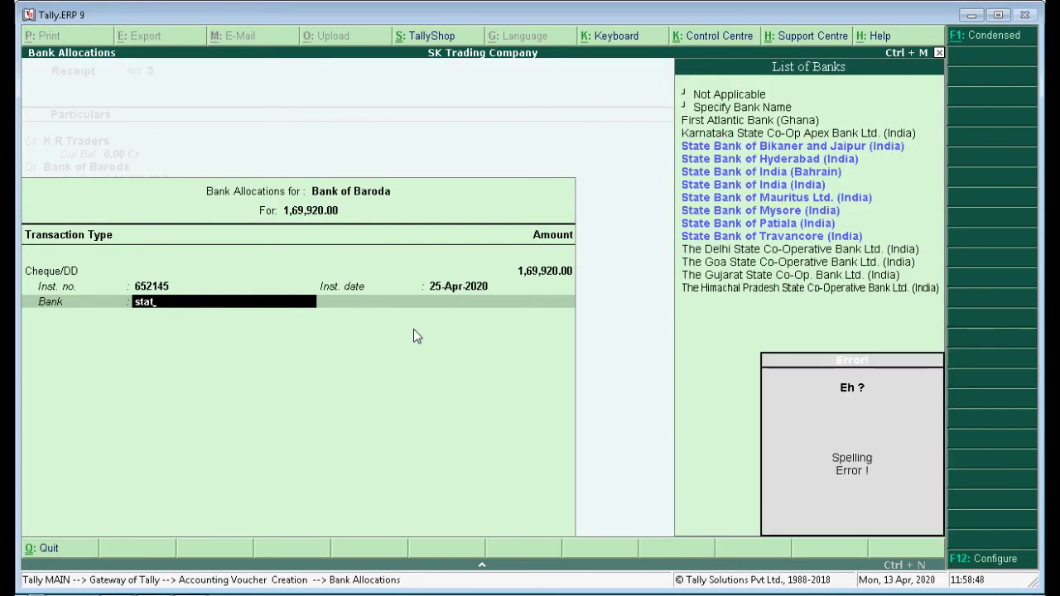
text(e bank)
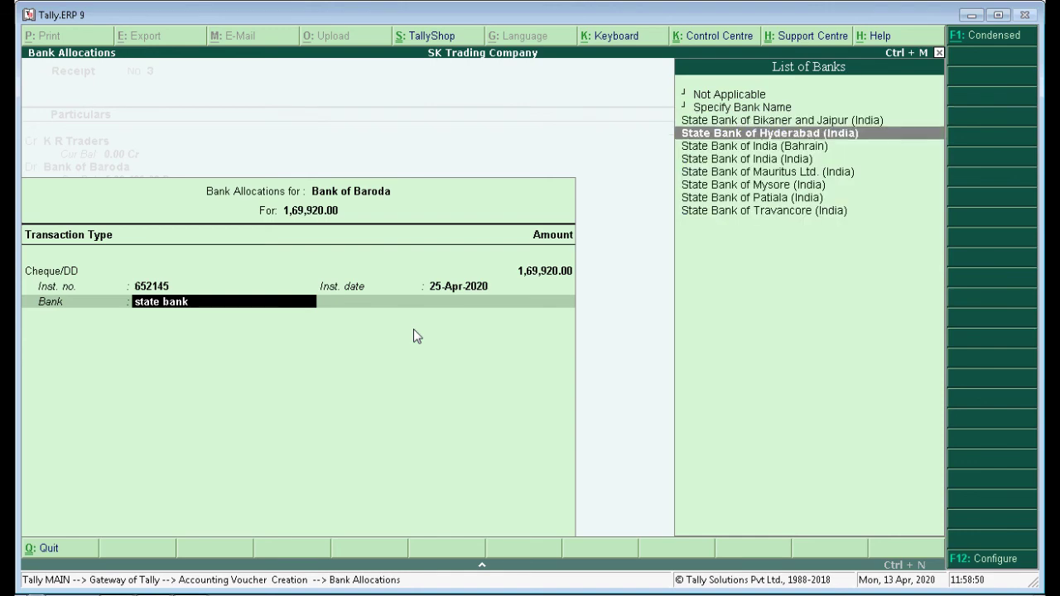
key(Down)
key(Down)
key(Return)
key(Return)
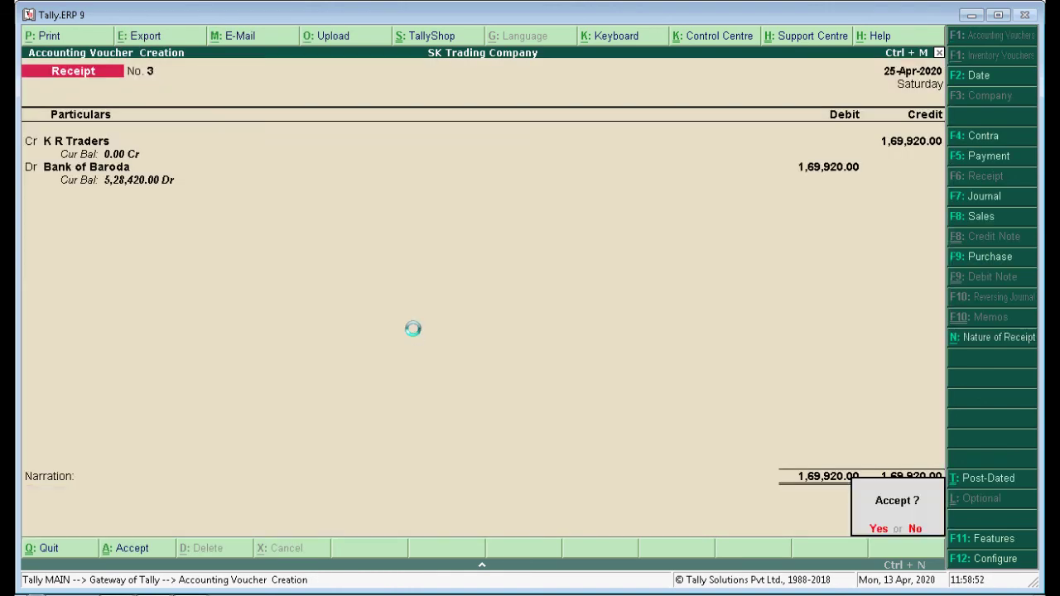
key(Return)
key(alt+Tab)
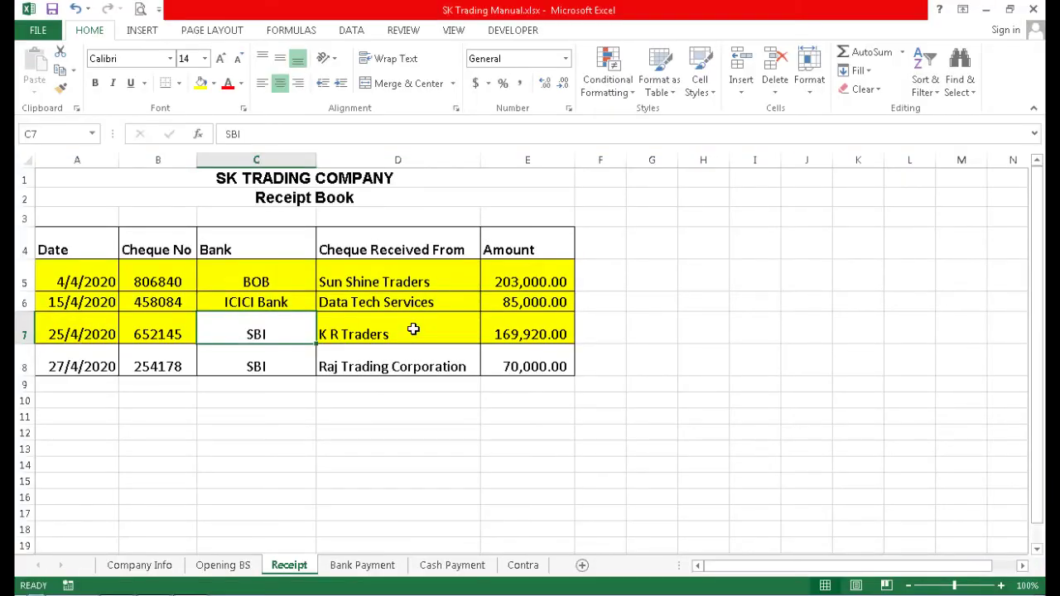
Step: Set the new Tally receipt voucher's date to 27-Apr-2020 and highlight the fourth receipt's date in the Excel receipt book
key(Down)
key(Left)
key(Left)
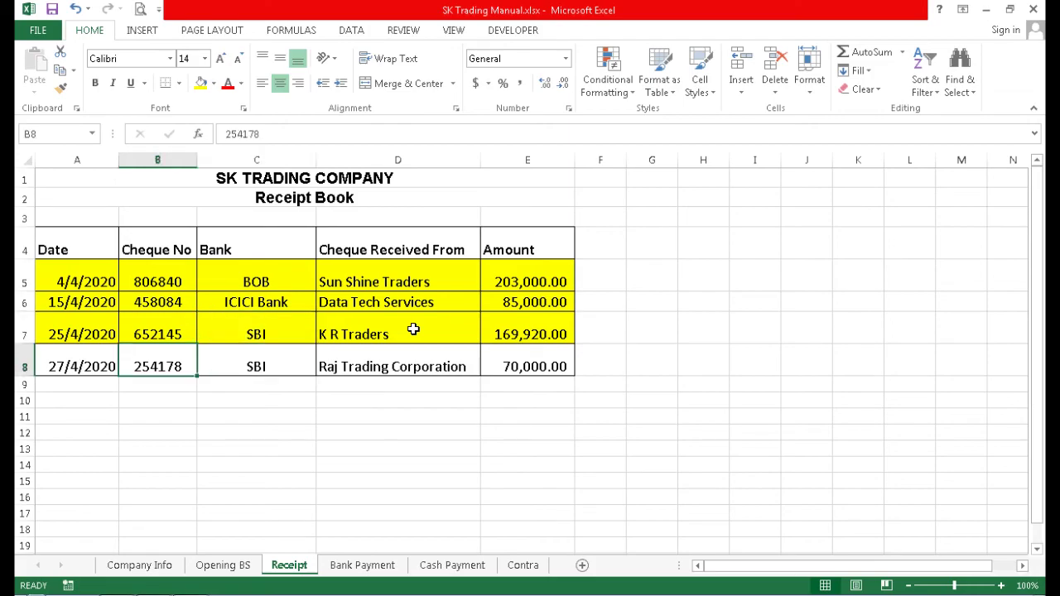
key(alt+Tab)
key(alt+Tab)
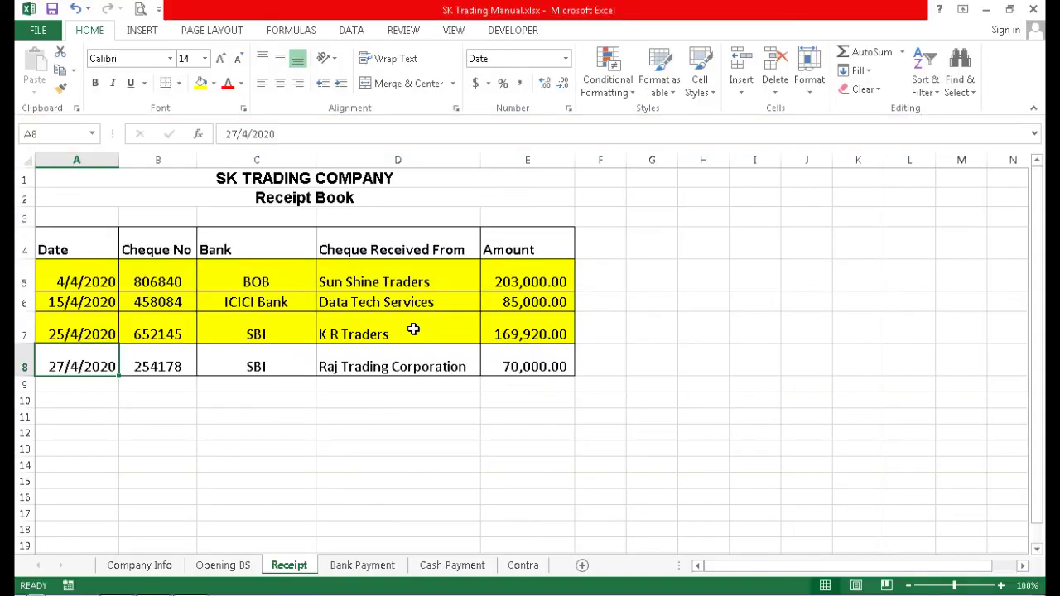
key(alt+Tab)
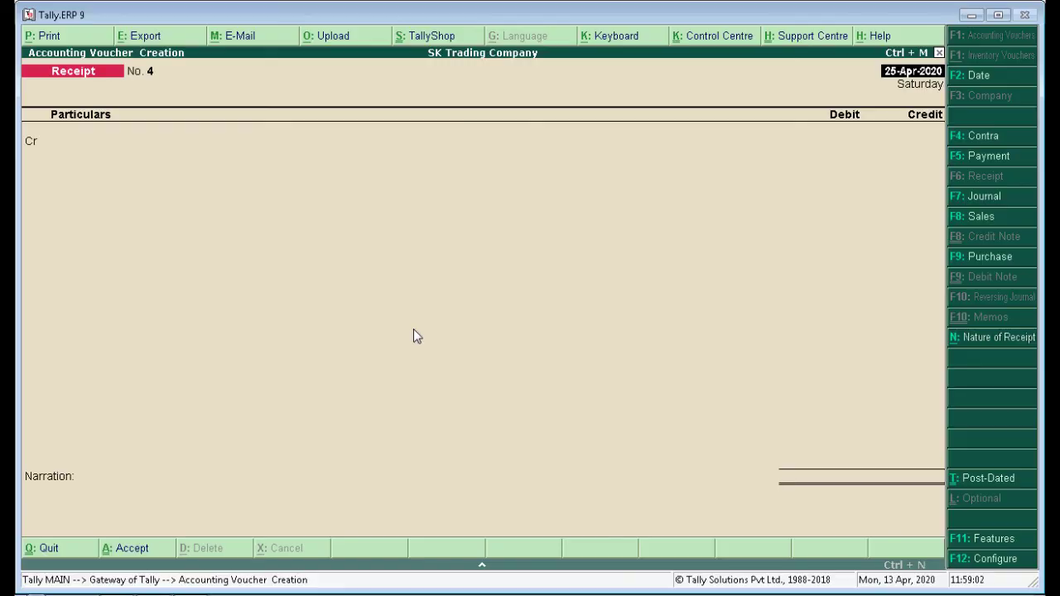
key(F2)
text(27-)
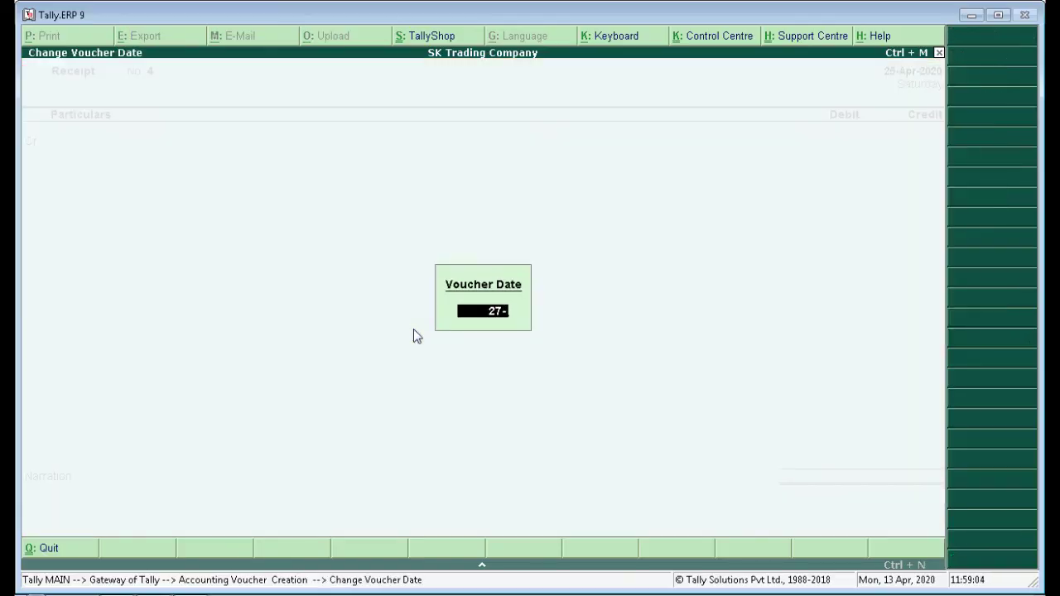
text(4)
key(Return)
key(alt+Tab)
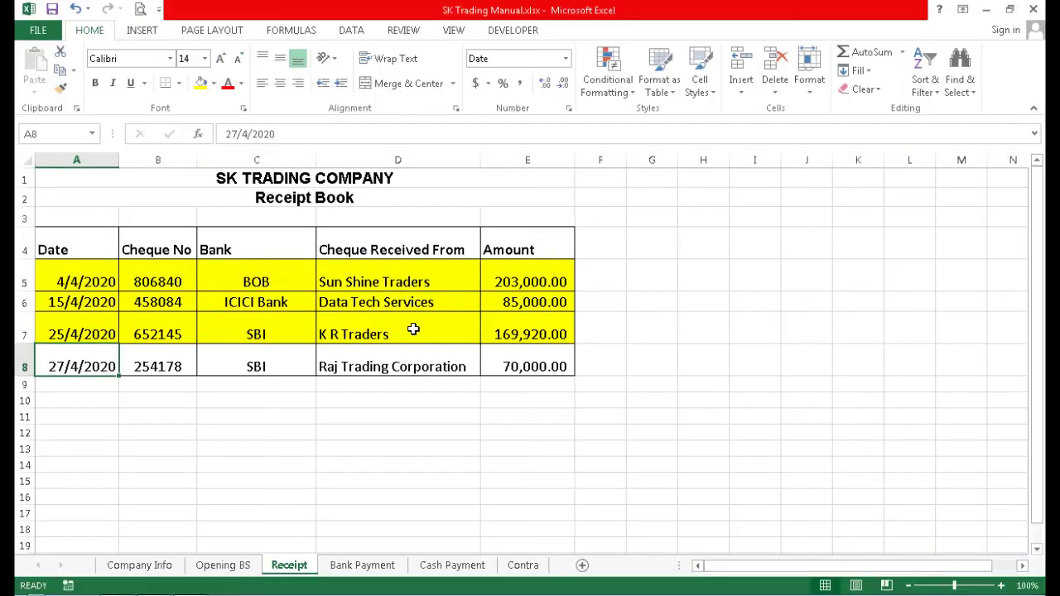
key(Right)
key(Left)
Step: Highlight the fourth receipt's payer in the Excel receipt book and credit the Raj Trading Corporation ledger in Tally
key(Right)
key(Right)
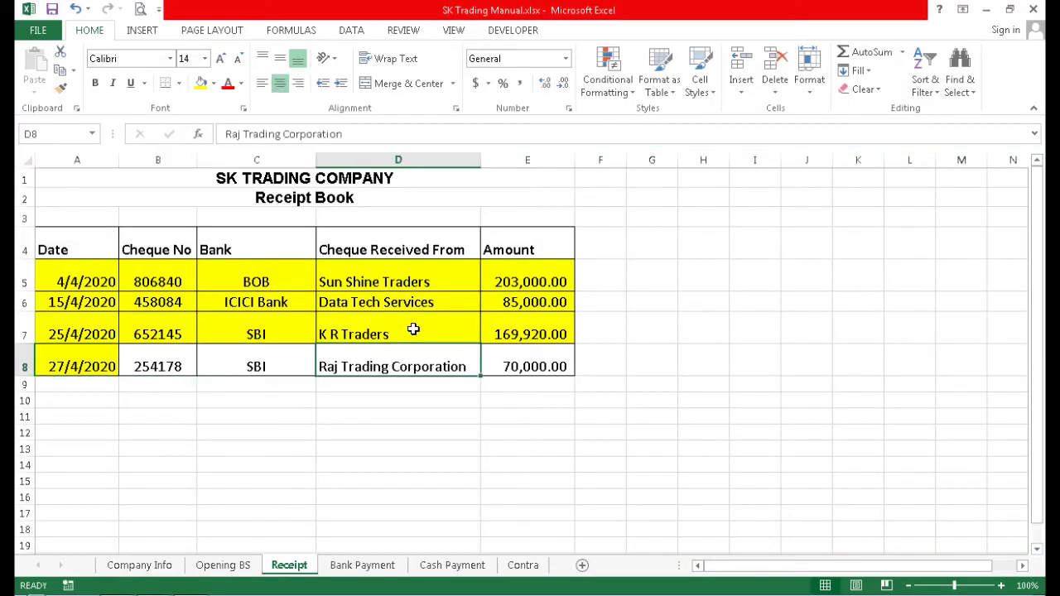
key(ctrl+c)
key(alt+Tab)
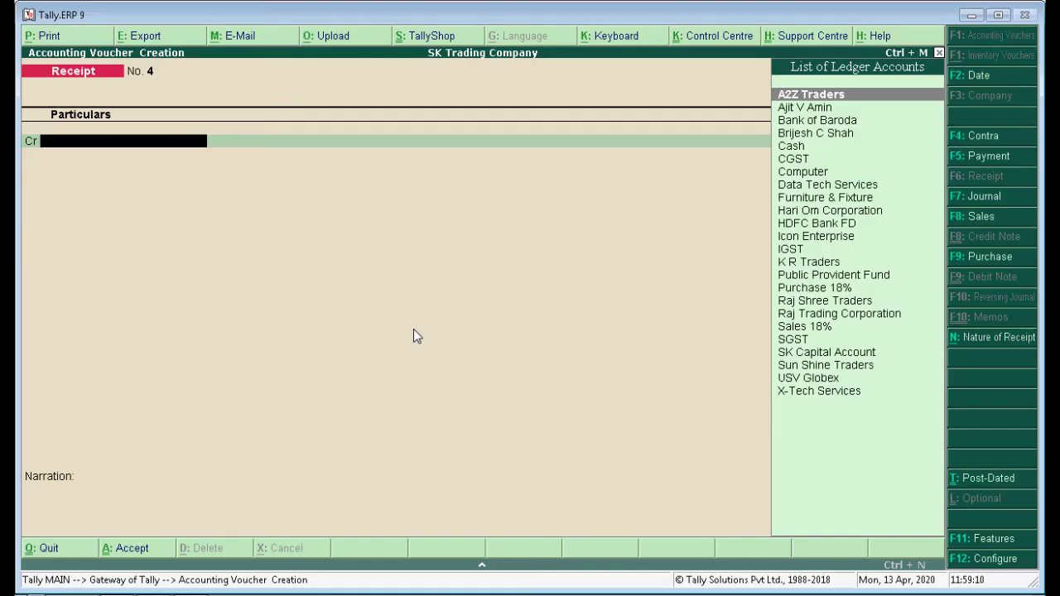
text(Raj t)
key(Return)
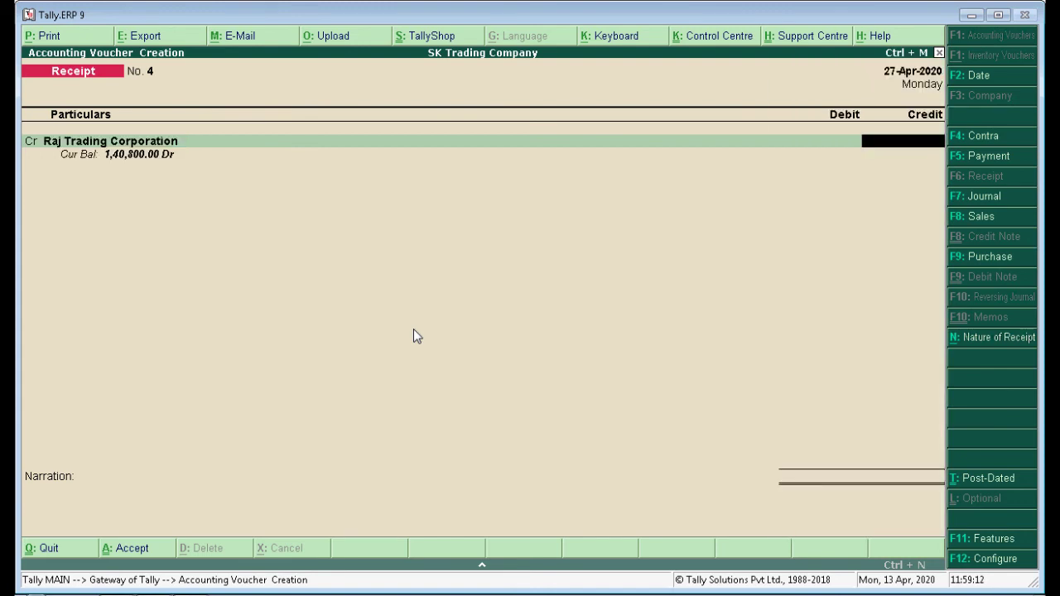
Step: Highlight the fourth receipt's amount in the Excel receipt book and enter 70000 as the Raj Trading Corporation credit in Tally
key(alt+Tab)
key(Right)
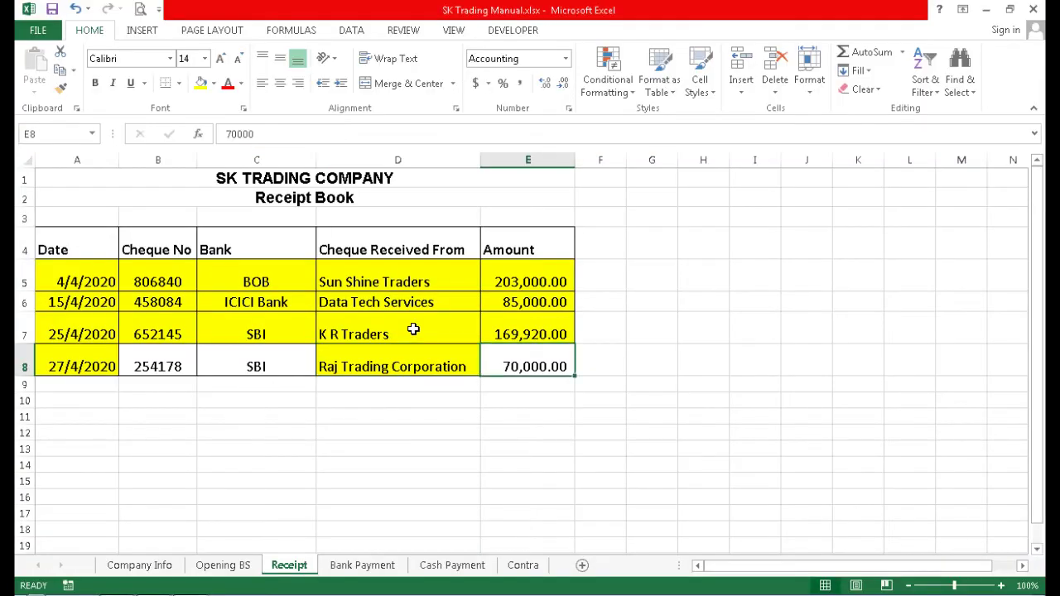
key(alt+Tab)
key(alt+Tab)
key(ctrl+c)
key(alt+Tab)
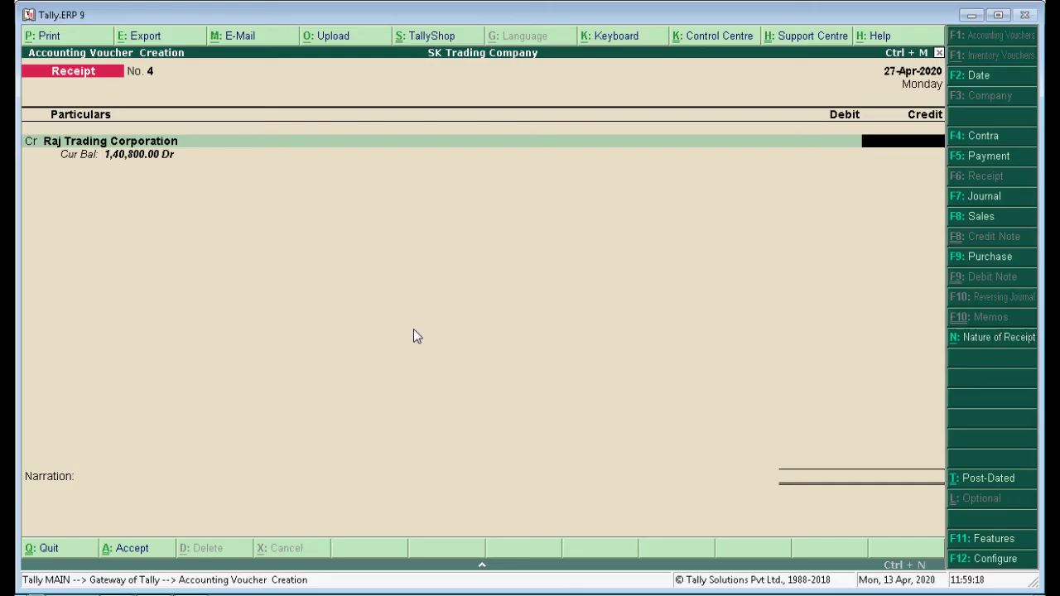
text(70000)
key(Return)
Step: Debit the Bank of Baroda ledger with 70,000.00 and allocate the full amount as Cheque/DD
text(Bank)
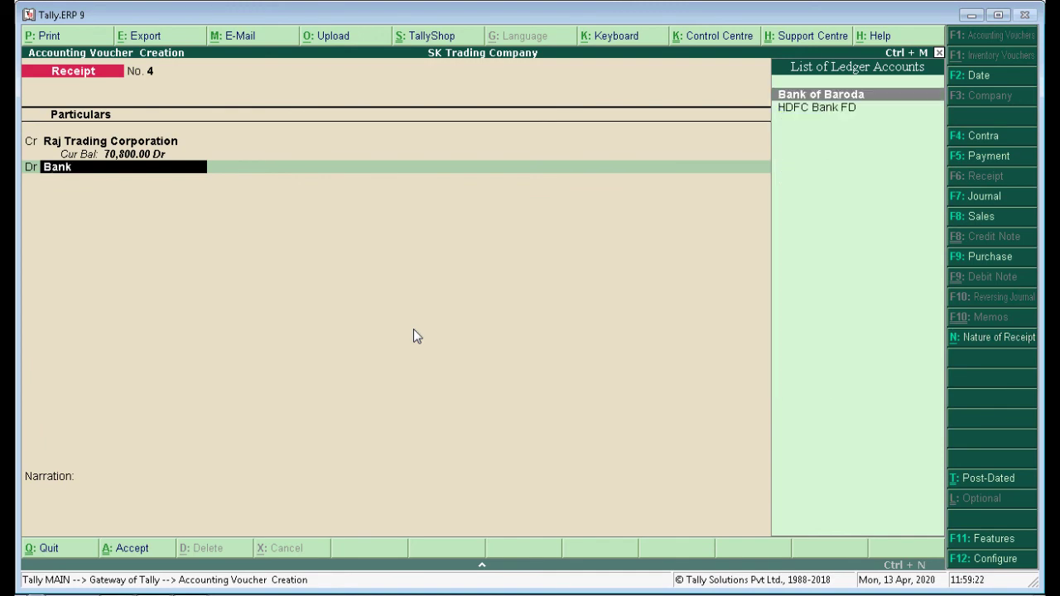
key(Return)
key(Return)
key(Return)
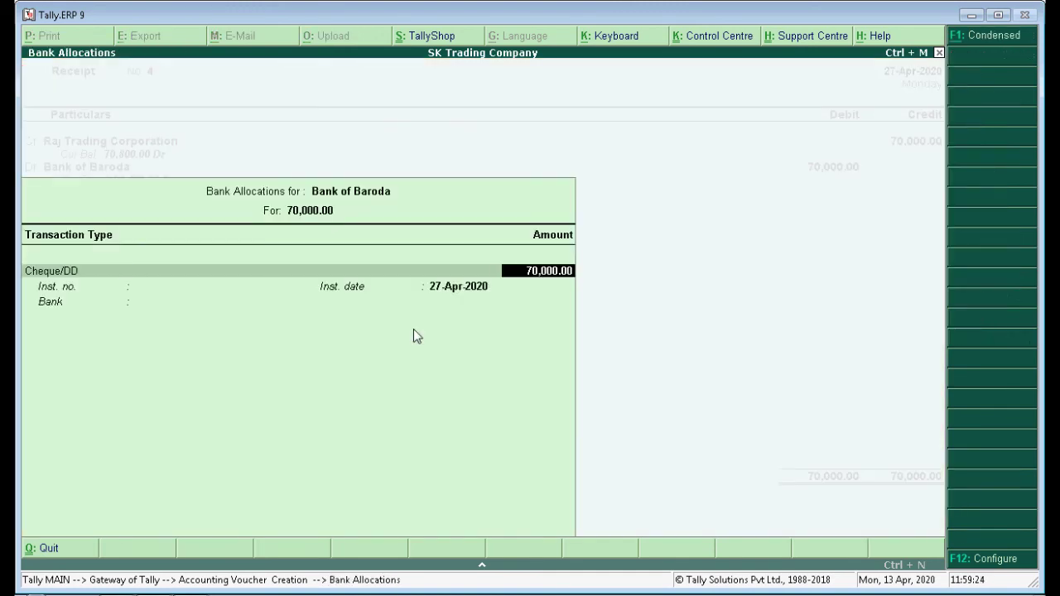
key(Return)
Step: Highlight the fourth receipt's cheque number in the Excel receipt book and enter 254178 as the instrument number in Tally, keeping the 27-Apr-2020 date
key(alt+Tab)
key(Left)
key(Left)
key(Left)
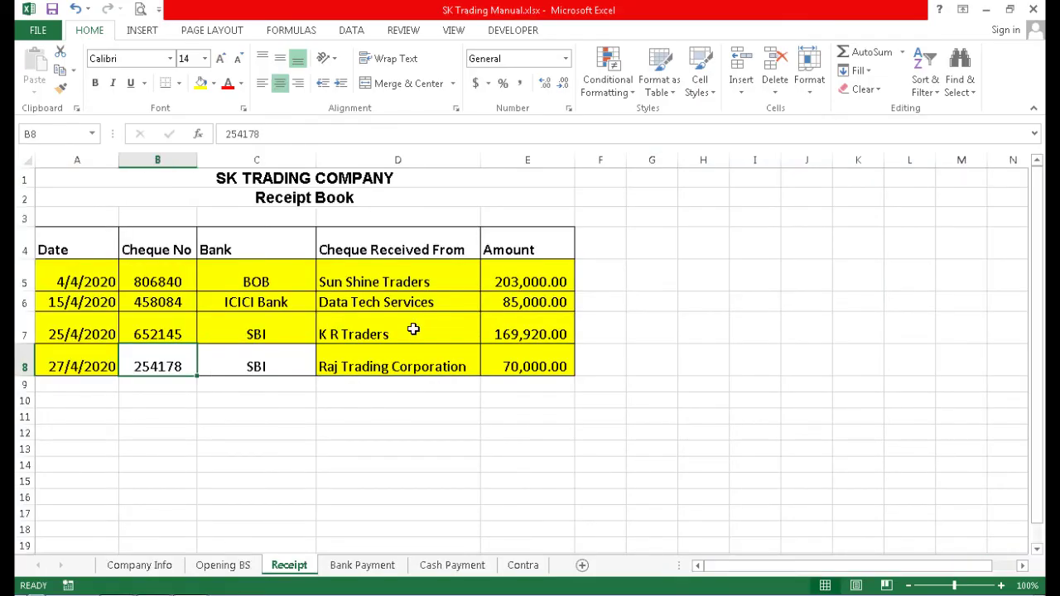
key(ctrl+c)
key(alt+Tab)
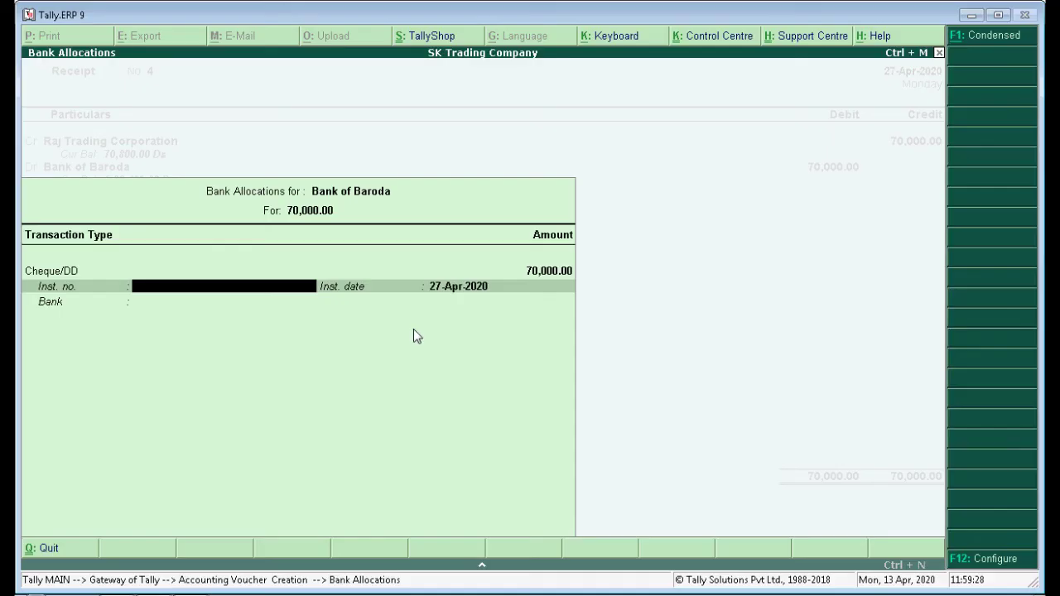
text(2541)
key(alt+Tab)
key(alt+Tab)
text(78)
key(Return)
key(Return)
Step: Save the Raj Trading Corporation receipt with State Bank of India (India) as the cheque's bank and return to the Gateway of Tally
text(State Bank)
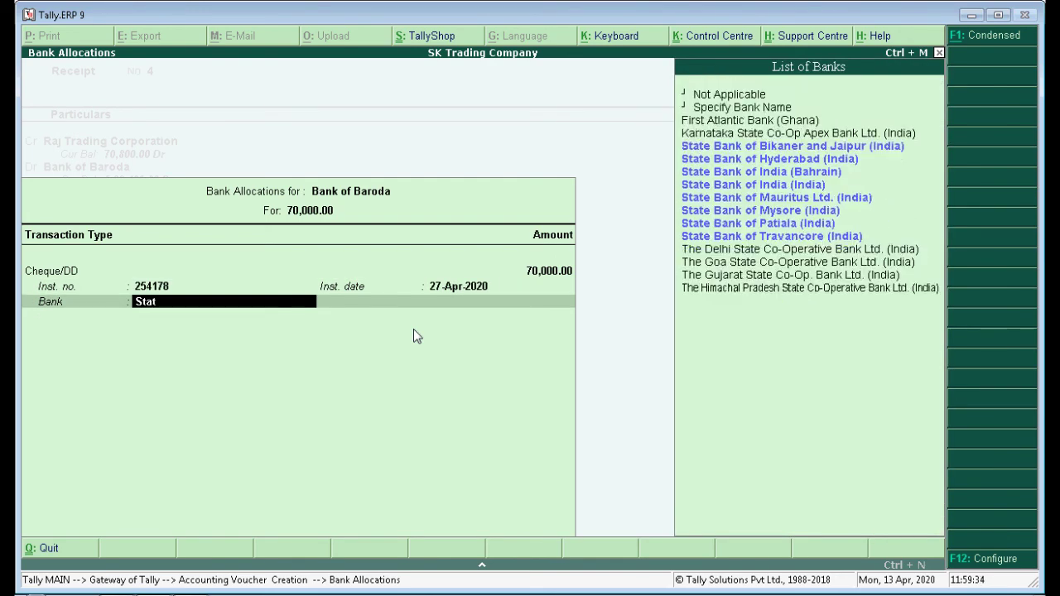
key(Down)
key(Down)
key(Down)
key(Down)
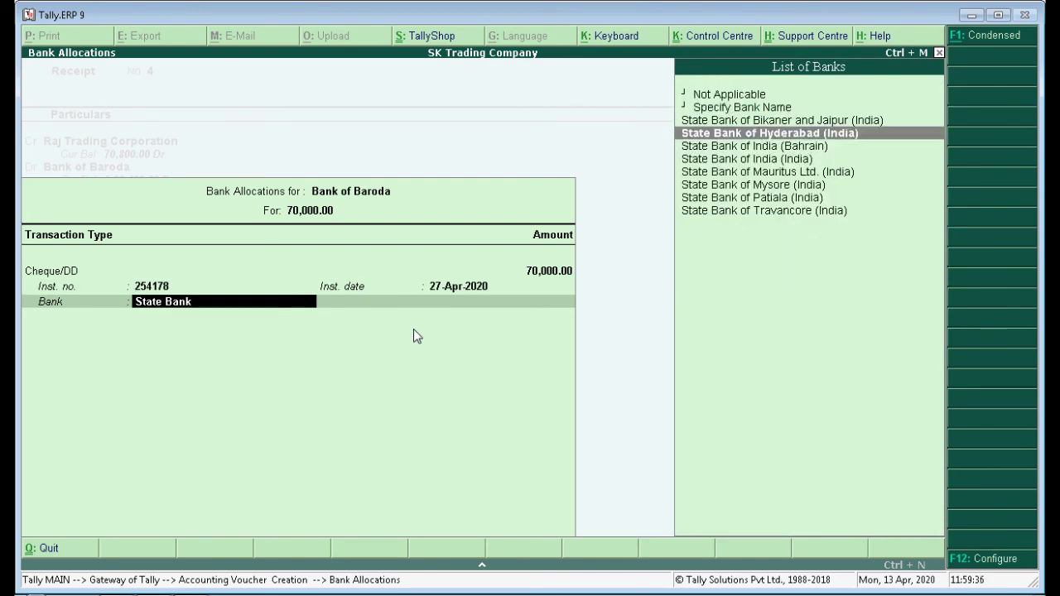
key(Return)
key(Return)
key(Return)
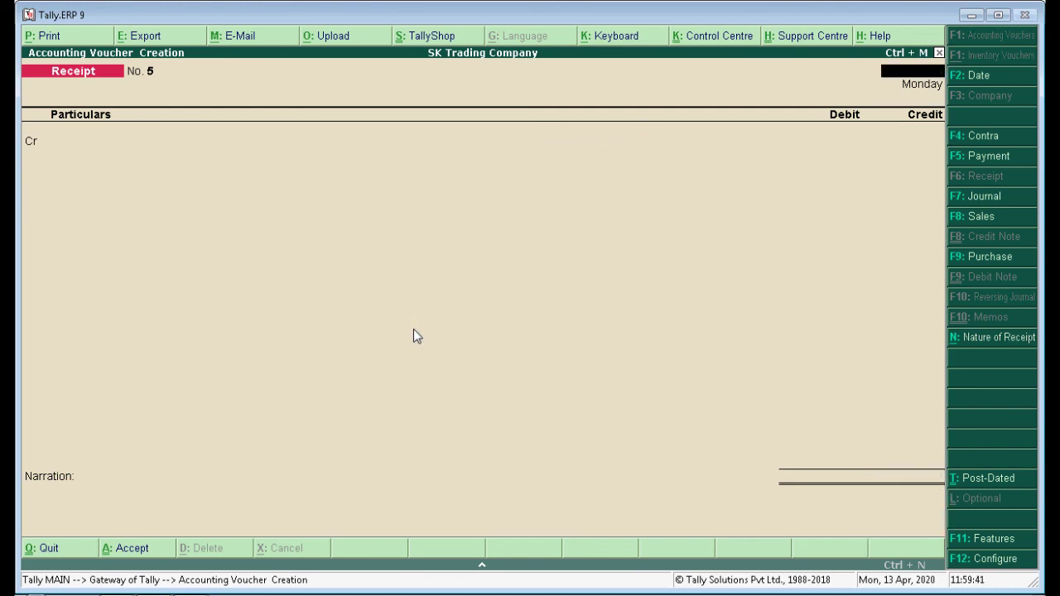
key(Escape)
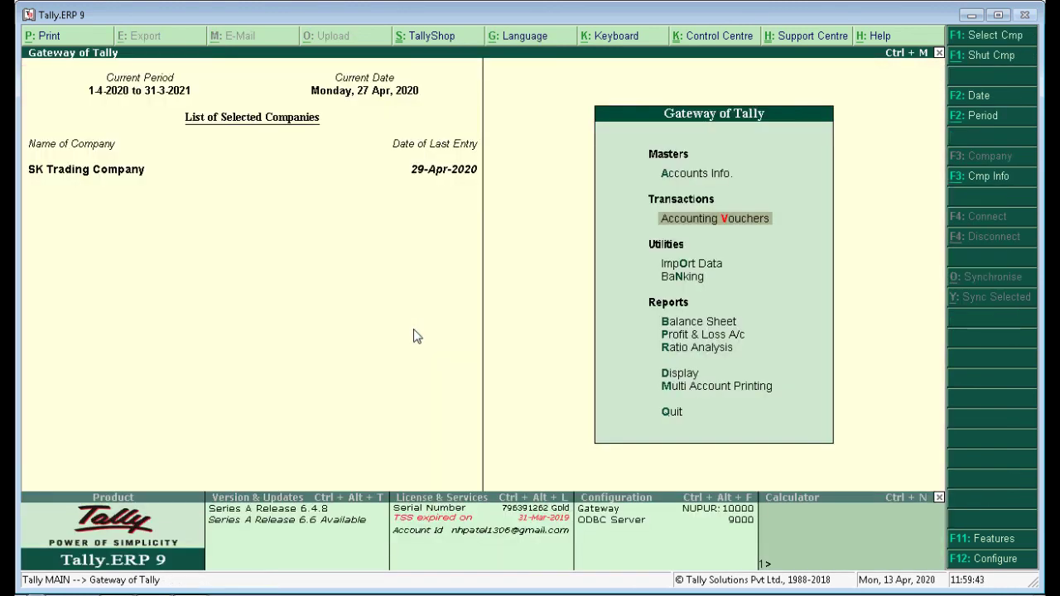